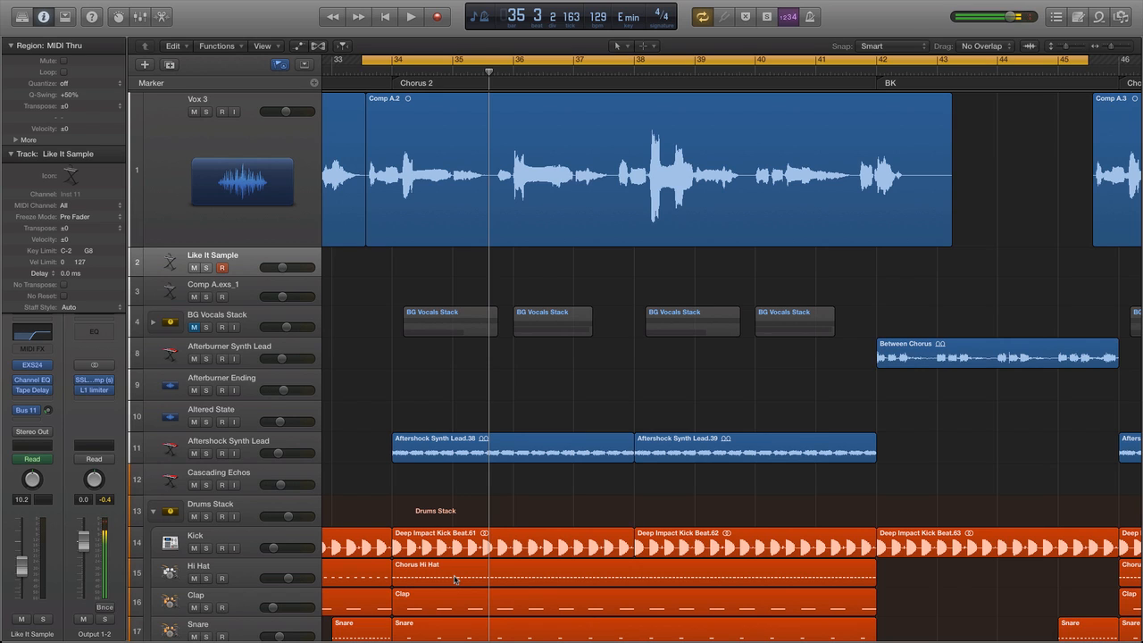
Play the Chorus 2 section of the arrangement into the BK section, and stop playback there.
key(space)
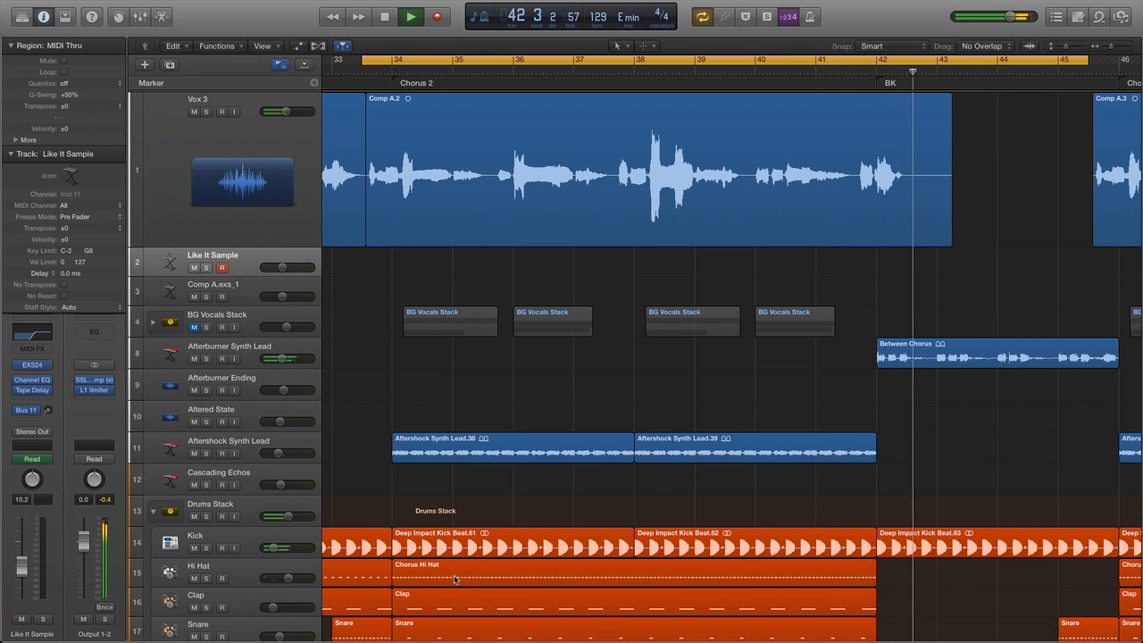
key(space)
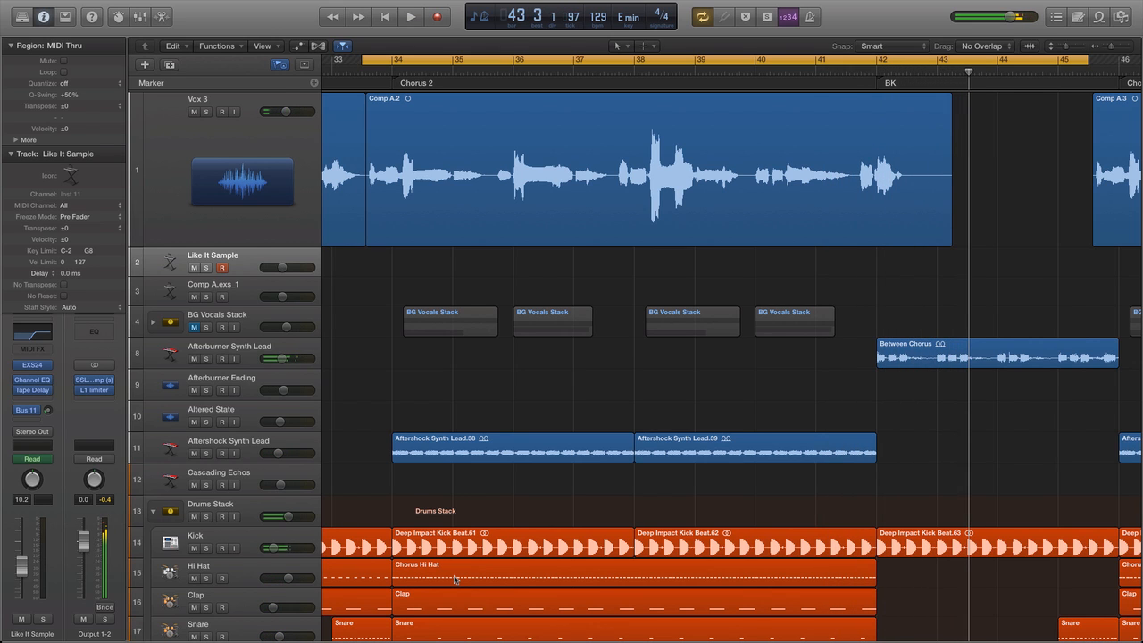
scroll(454, 357, up, 1)
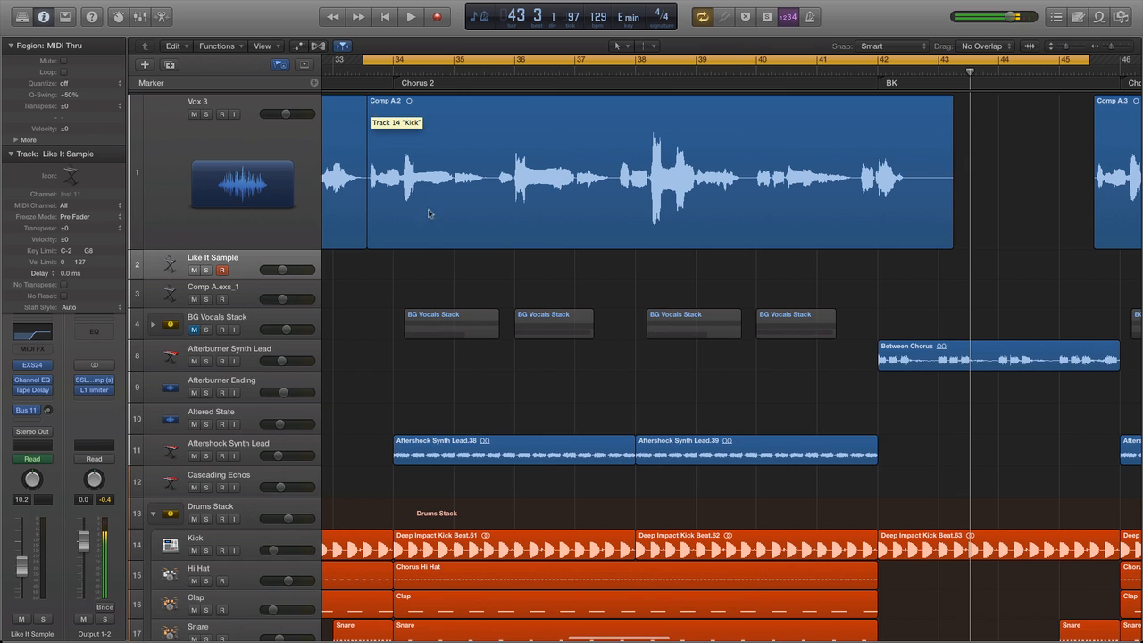
scroll(692, 205, down, 1)
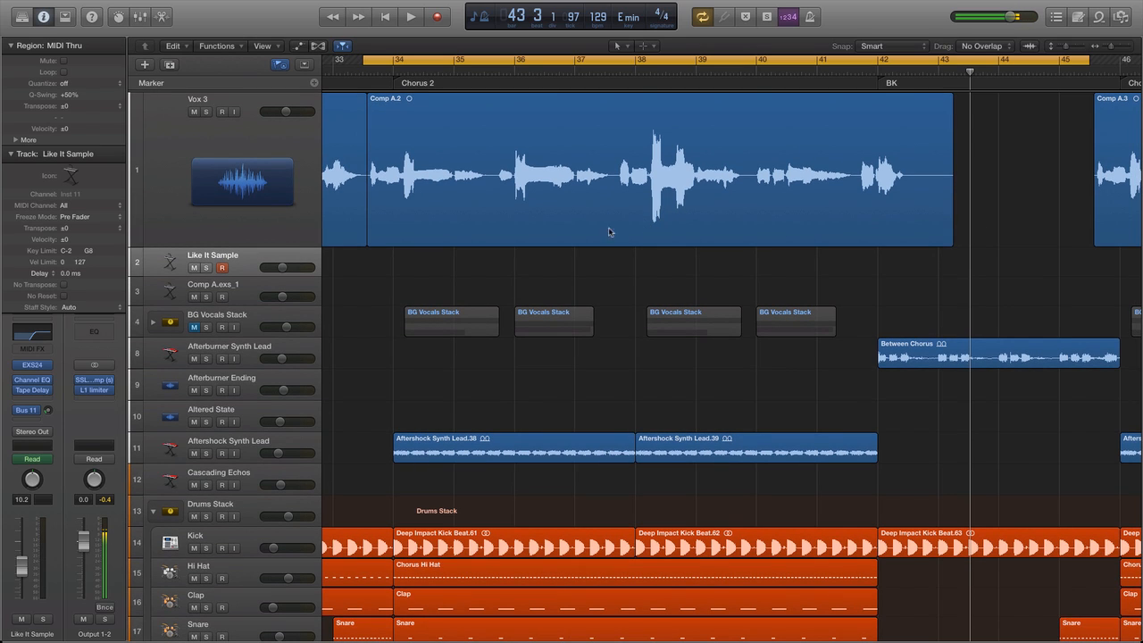
Create one new audio track, place it directly below Vox 3 and enlarge its track height.
click(145, 65)
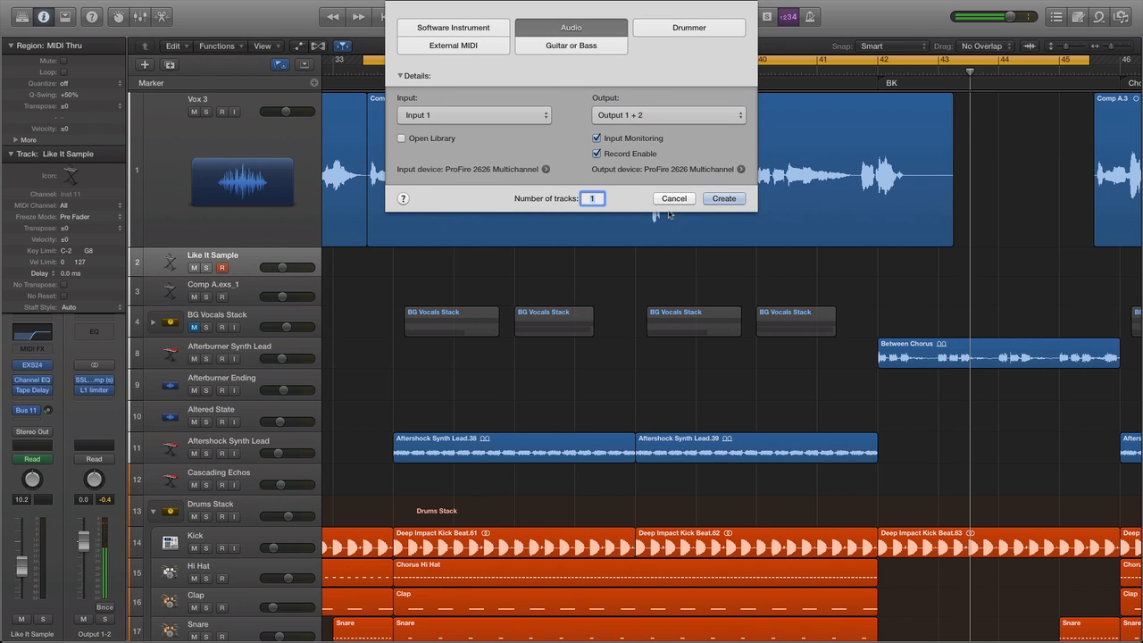
click(722, 198)
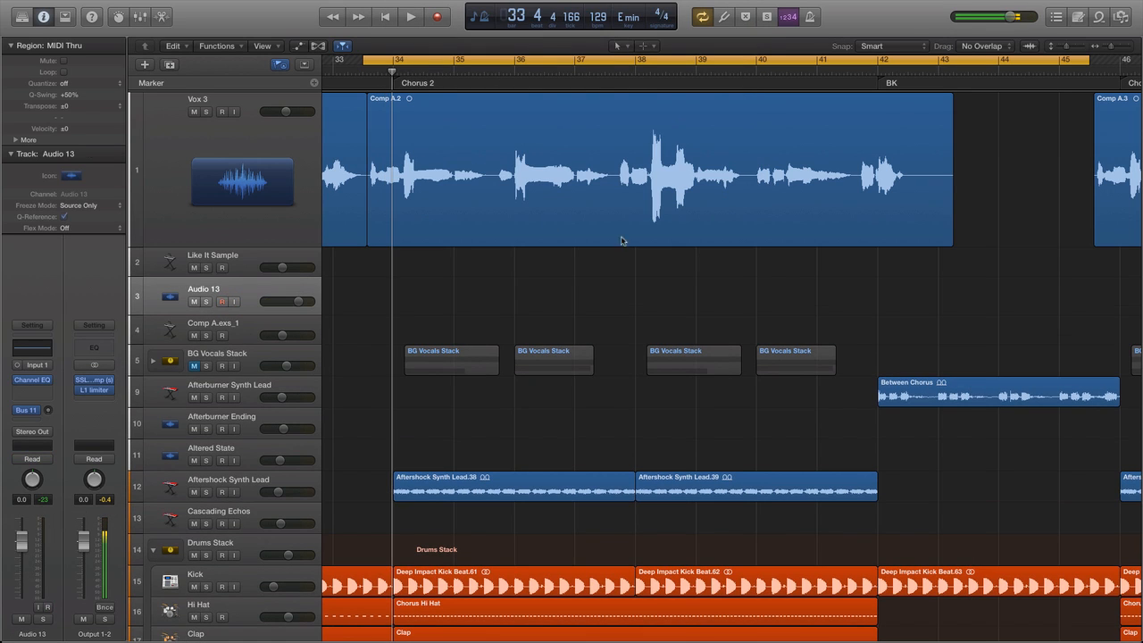
drag(254, 295, 253, 266)
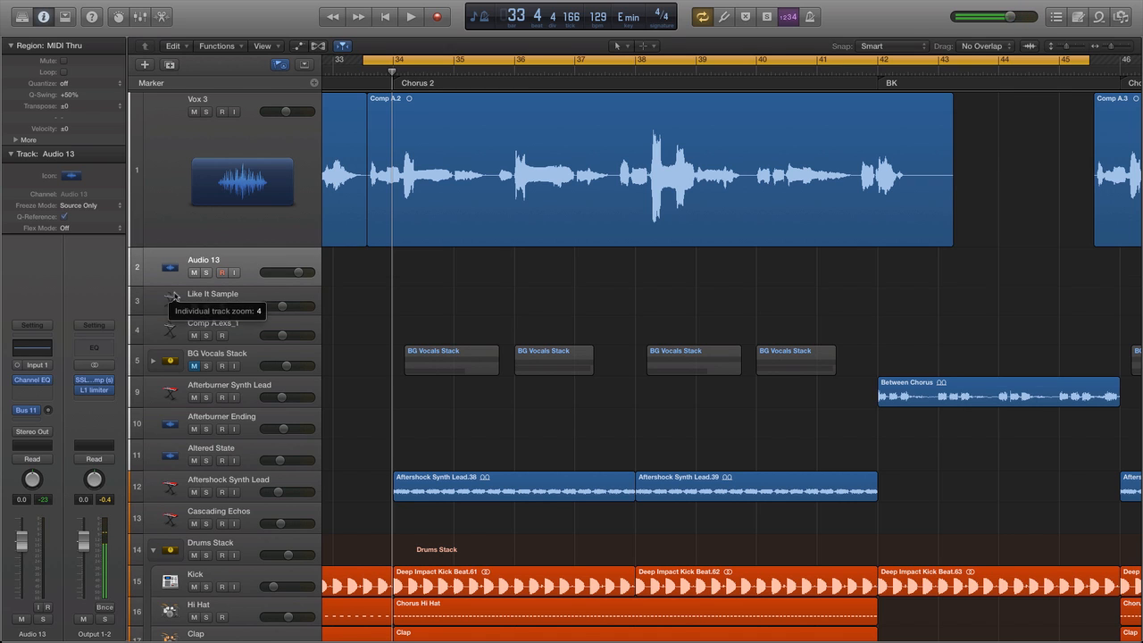
drag(174, 296, 175, 352)
Rename the new audio track Harmony and copy the Comp A.2 vocal region from Vox 3 onto it at the same position.
double_click(222, 254)
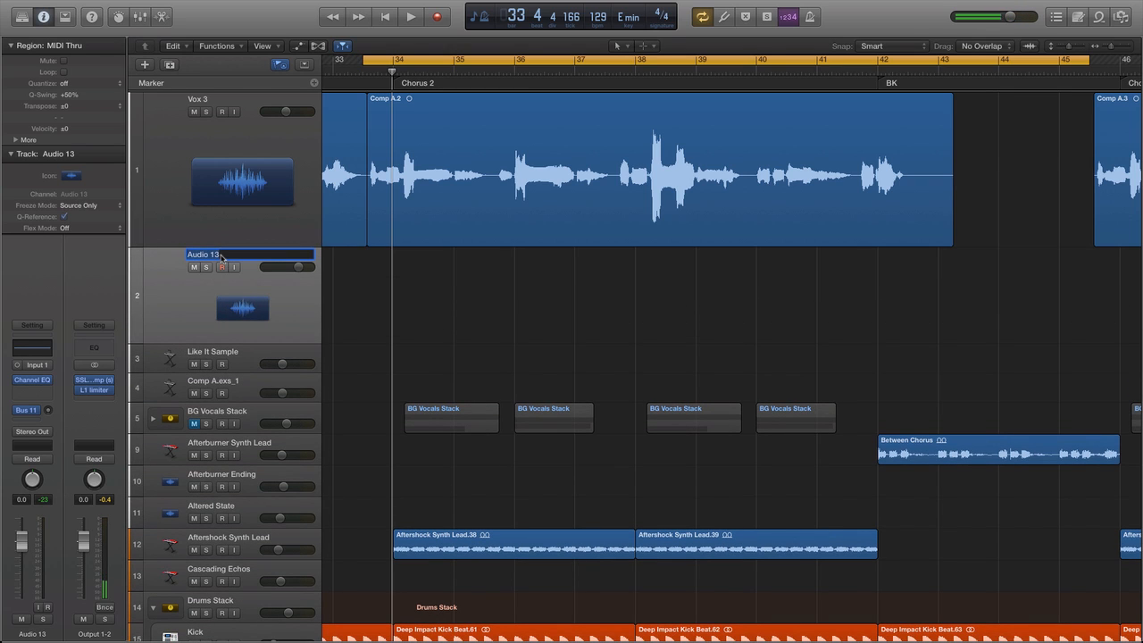
text(Harmony)
key(Return)
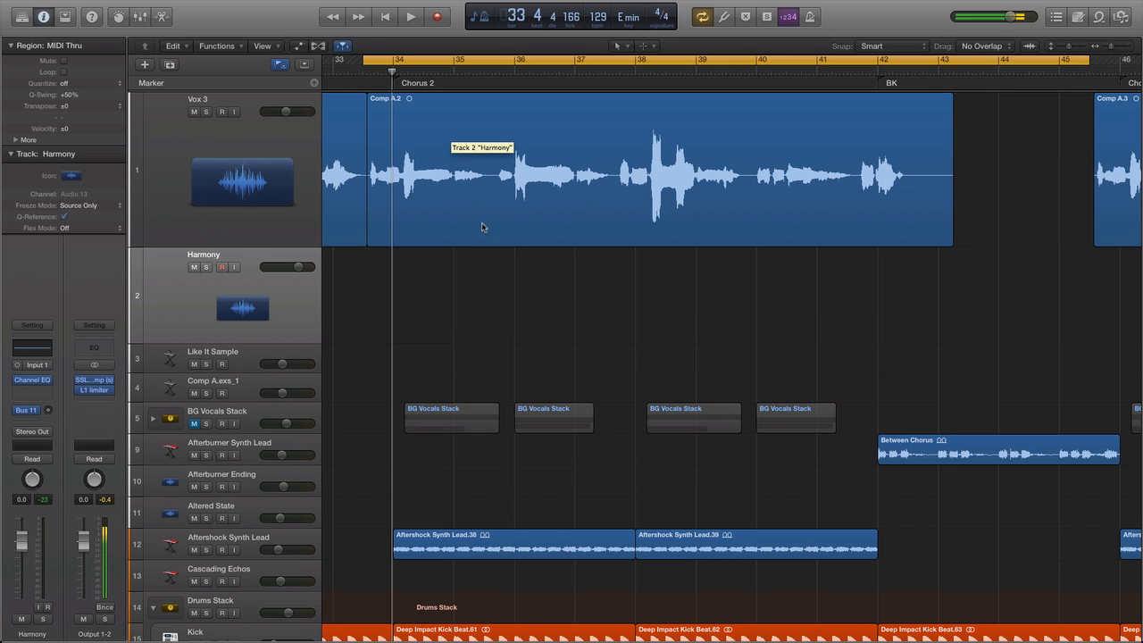
drag(482, 227, 480, 257)
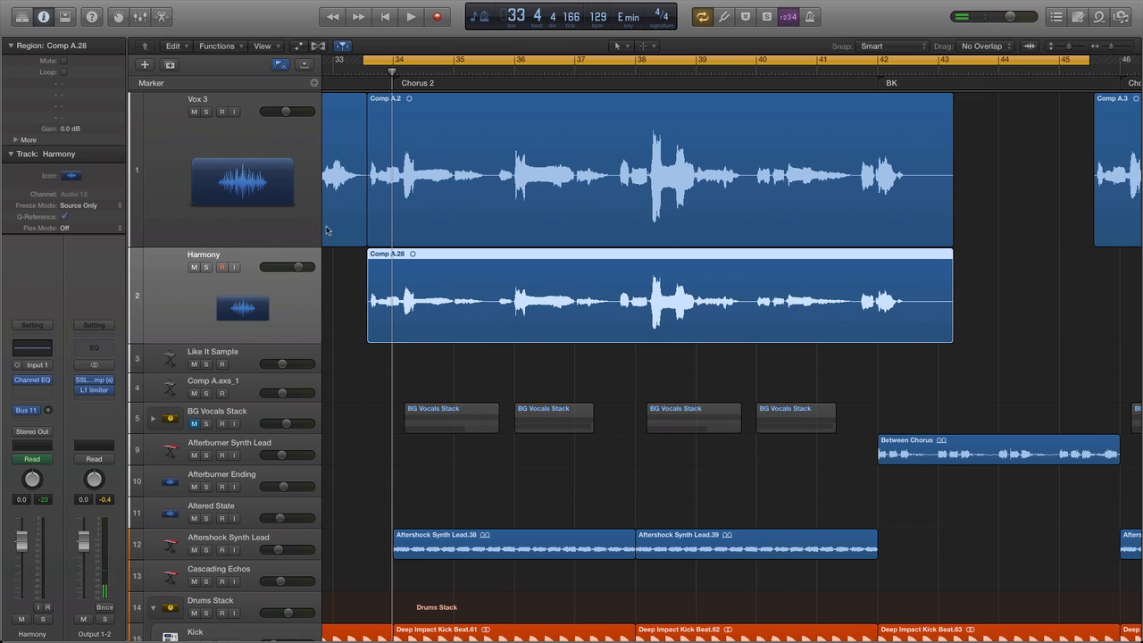
Solo the Vox 3 and Harmony tracks and play the start of Chorus 2 to hear both vocals together.
click(206, 112)
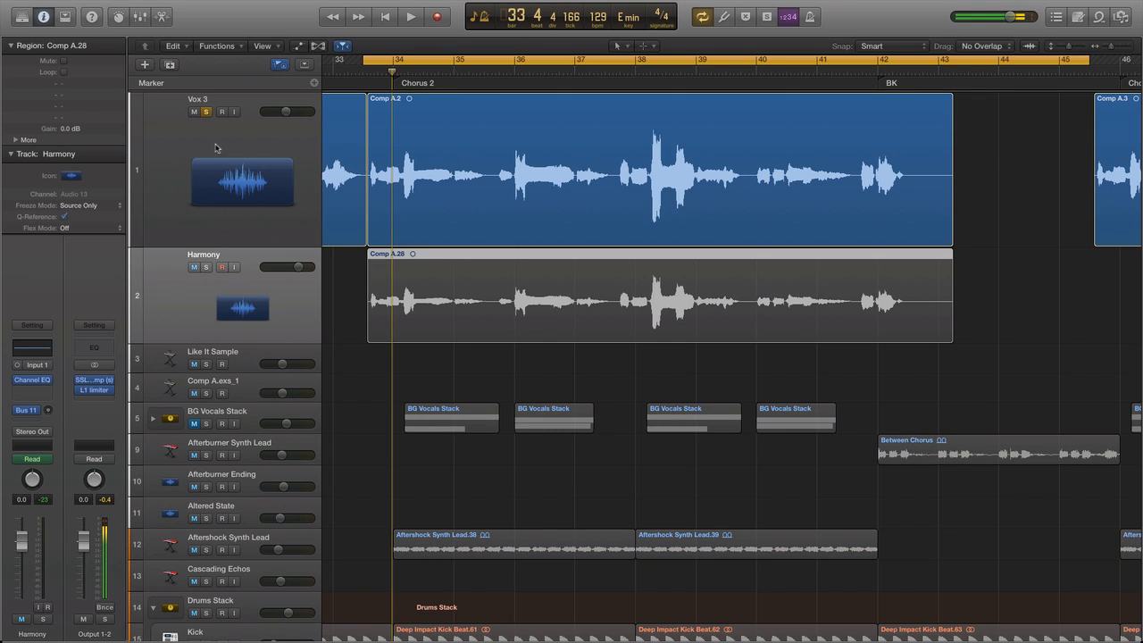
click(207, 267)
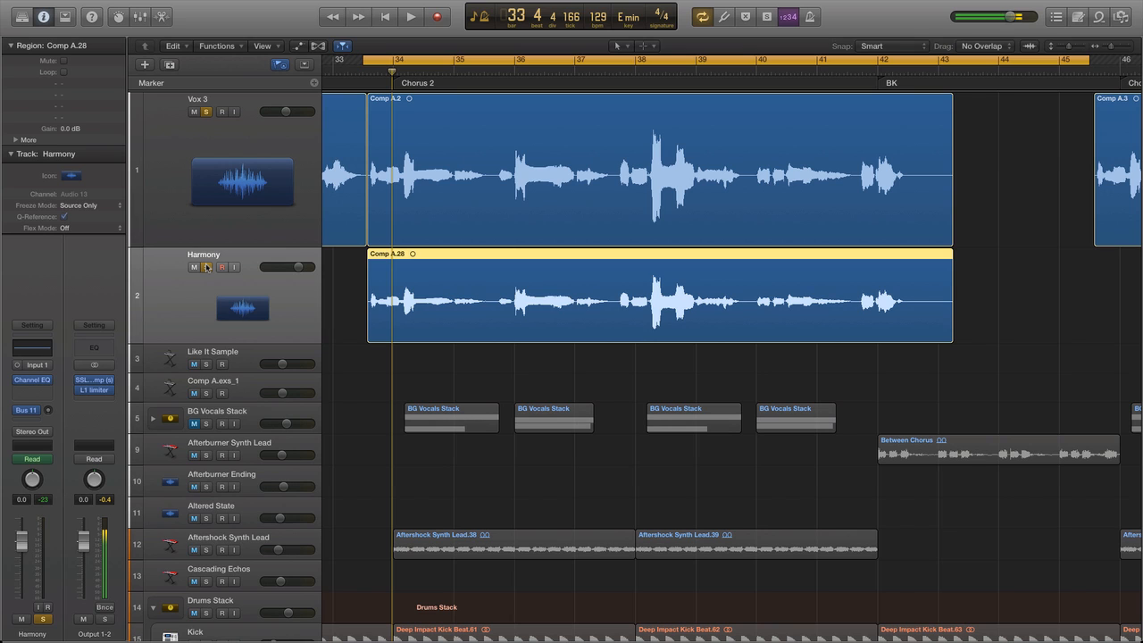
key(space)
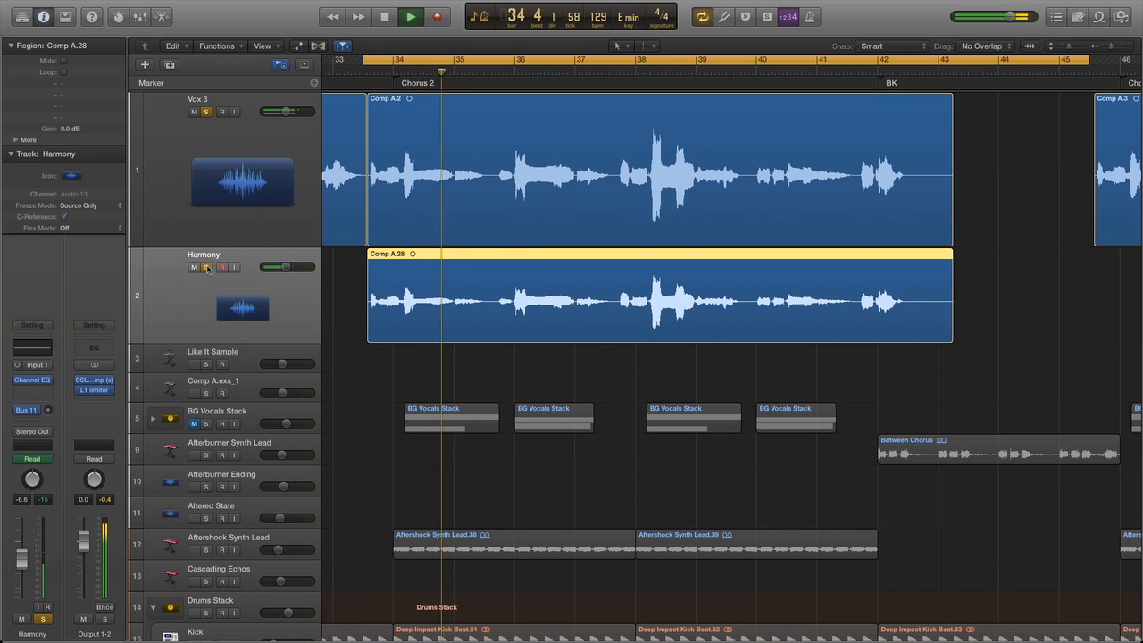
key(space)
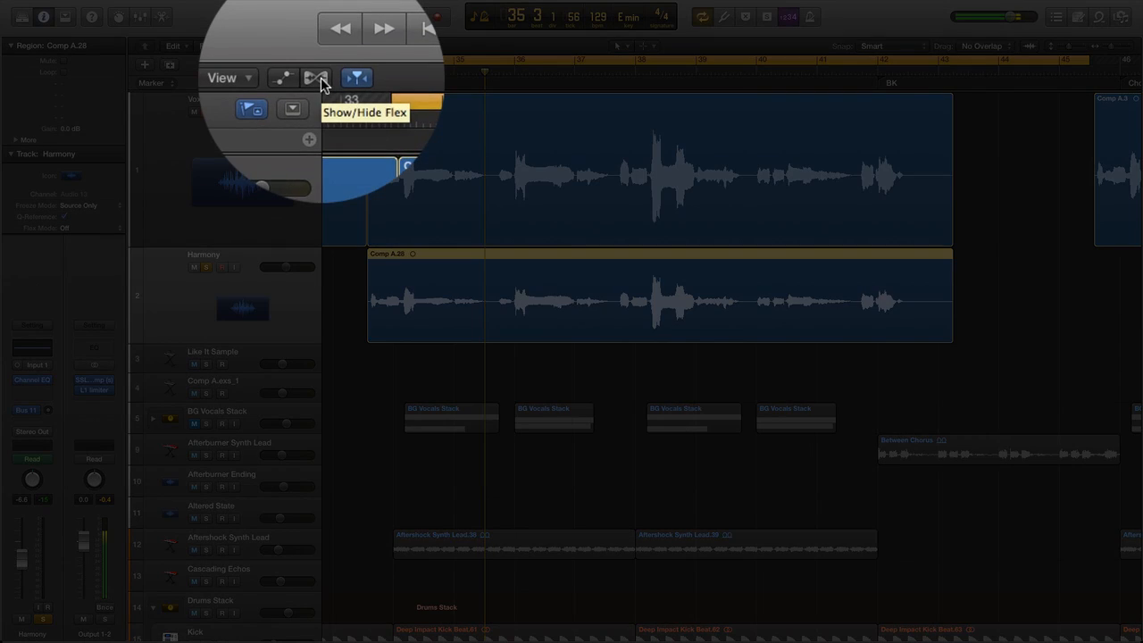
Show Flex in the Tracks area and enable it for the Harmony track, keeping that track in view.
click(318, 46)
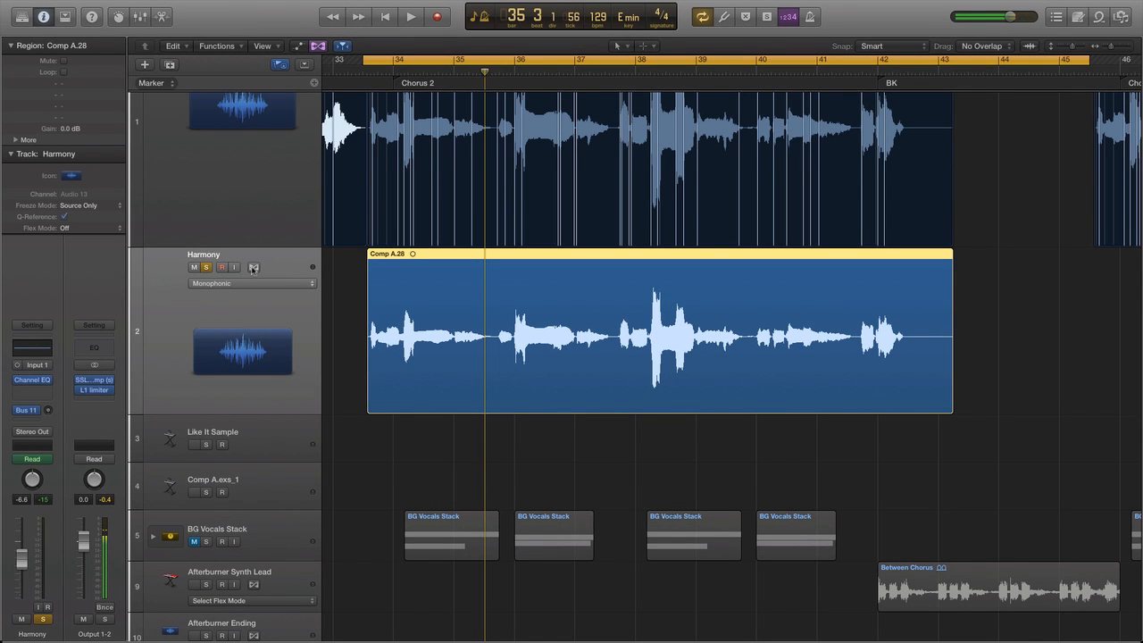
click(254, 267)
scroll(293, 313, down, 3)
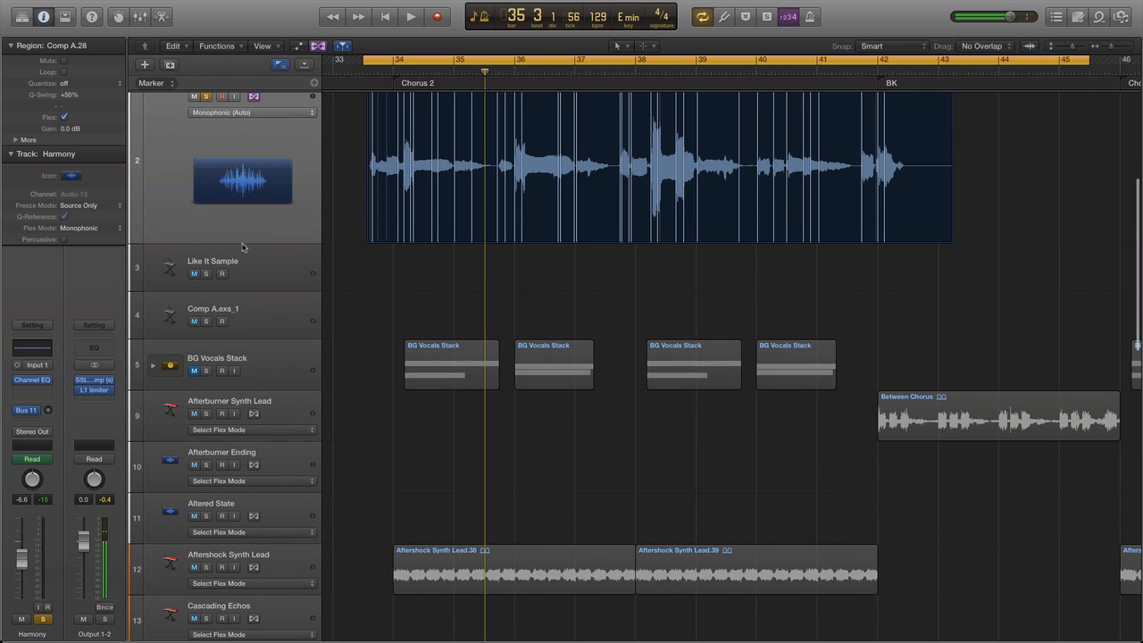
drag(246, 257, 247, 293)
scroll(256, 278, up, 1)
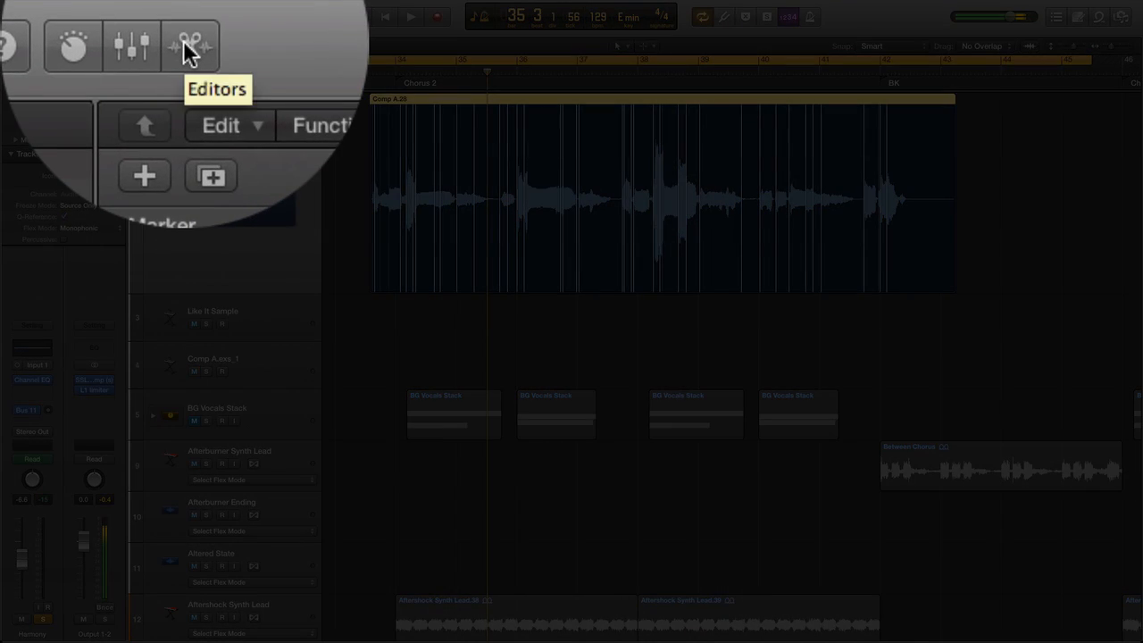
Open the Harmony region in the Audio Track Editor and set its flex mode to Flex Pitch.
click(162, 16)
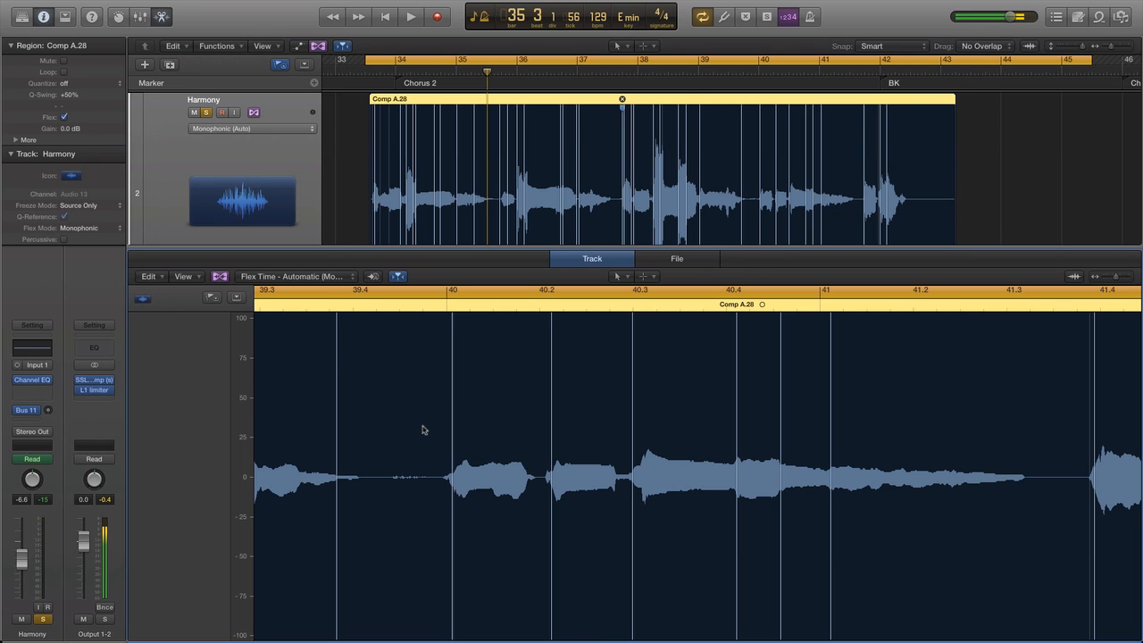
click(678, 260)
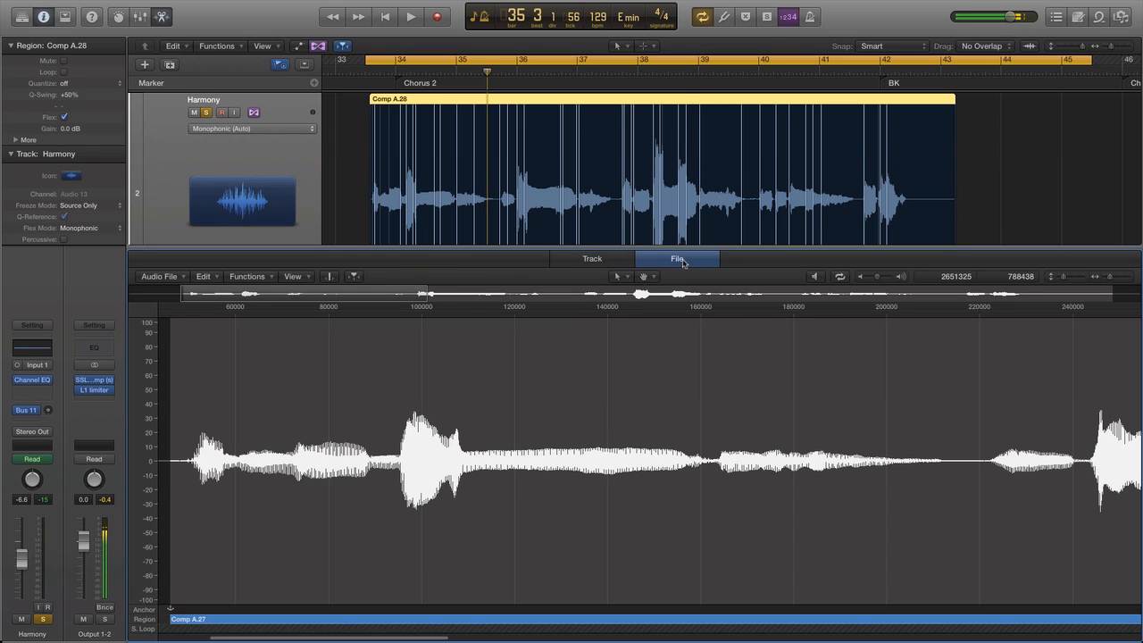
click(609, 262)
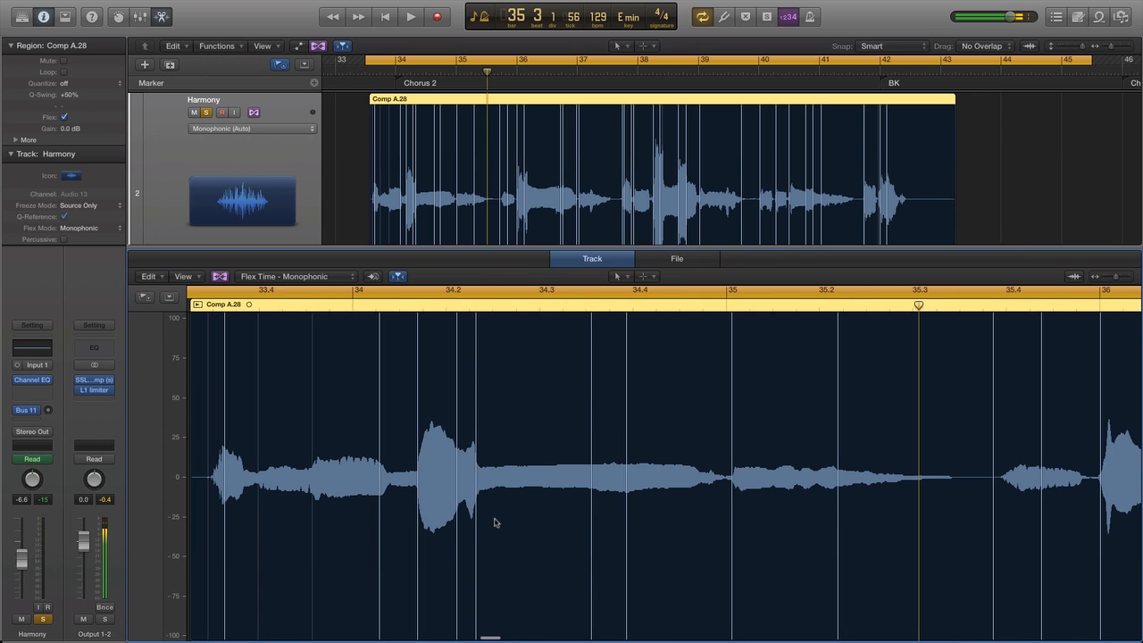
click(328, 278)
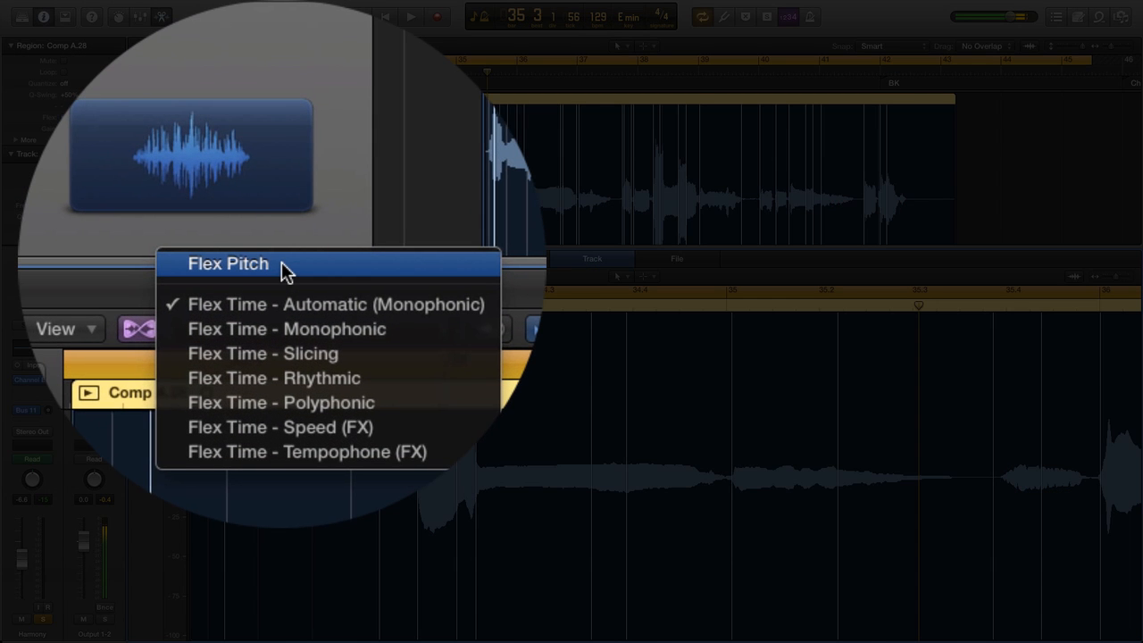
click(281, 264)
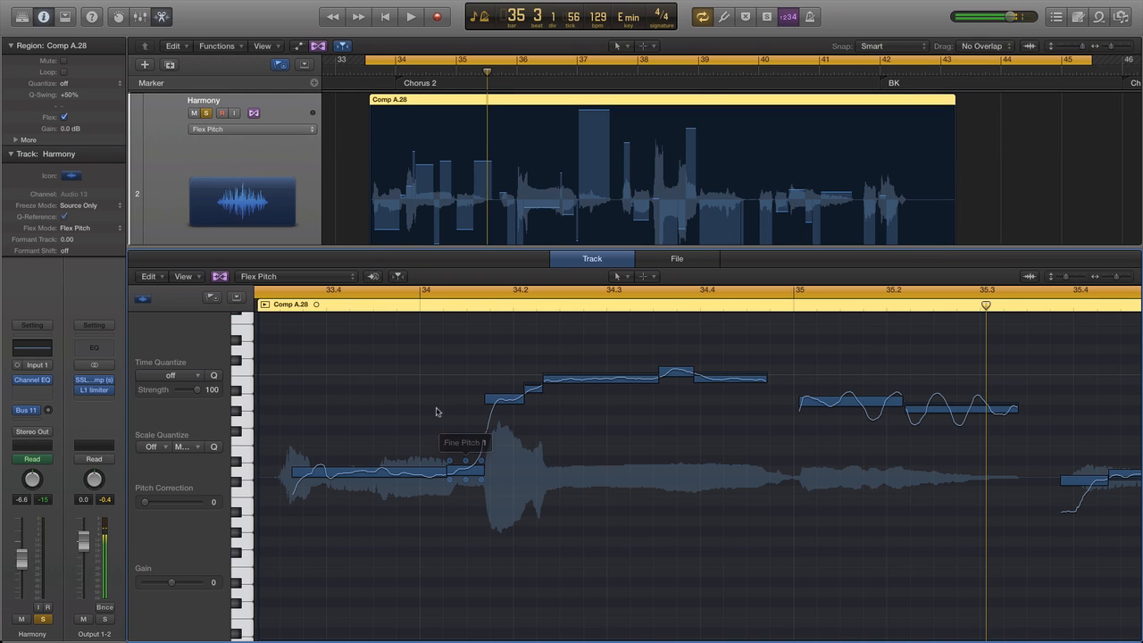
Select every note of the Harmony region and reduce their vibrato together to flatten the pitch curves.
click(389, 542)
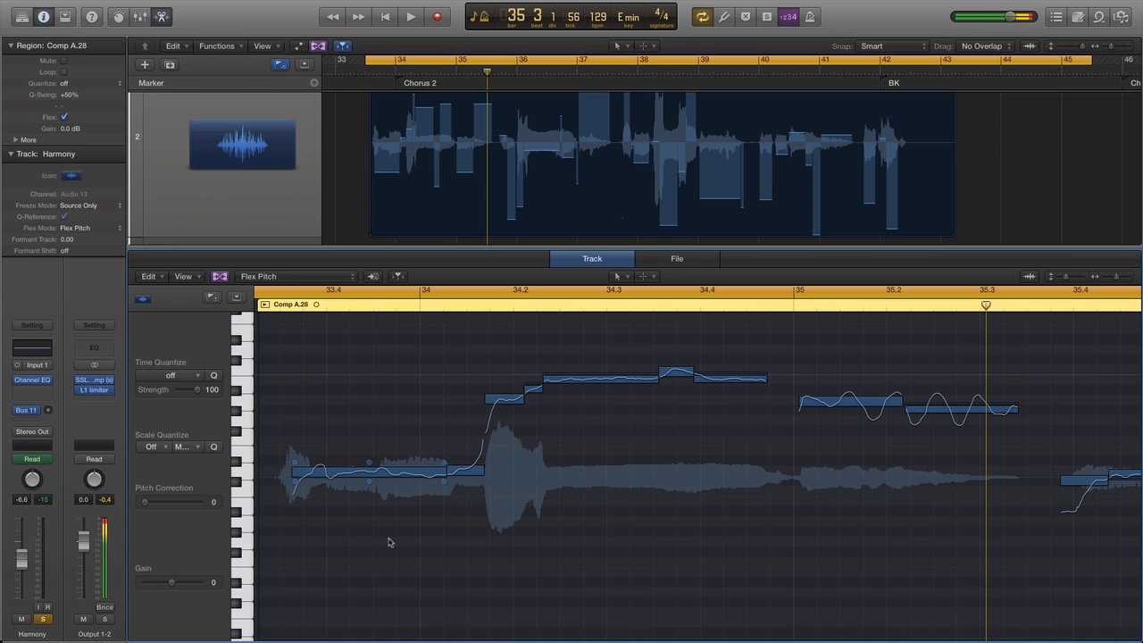
key(super+a)
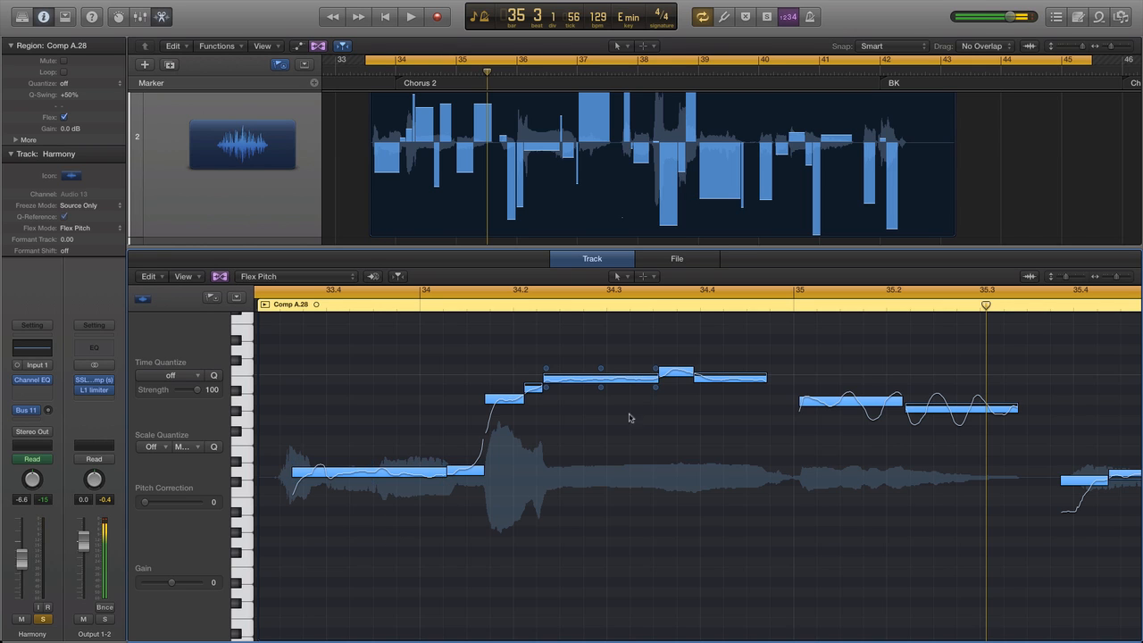
mouse_move(602, 391)
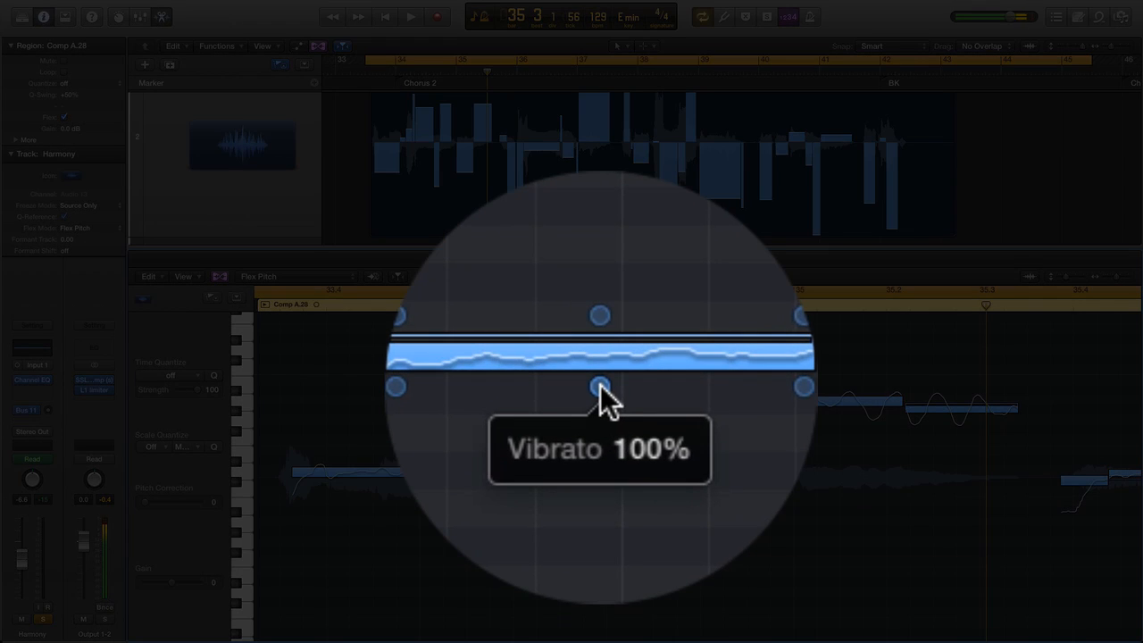
drag(601, 385, 600, 405)
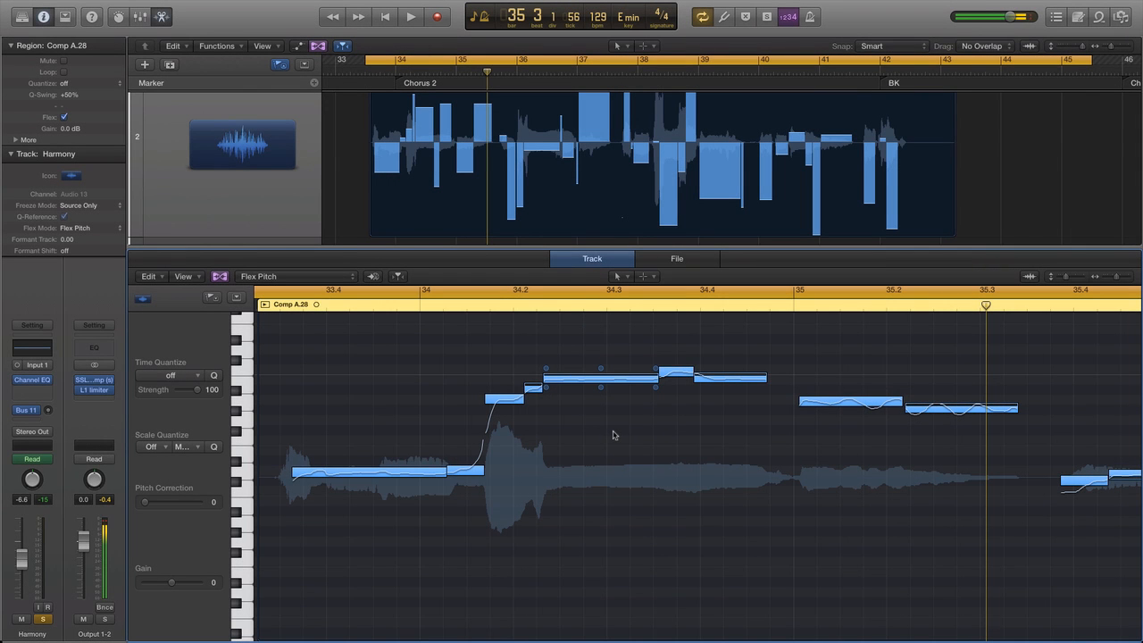
Set all selected Harmony notes to perfect pitch, and clear the note selection.
key(t)
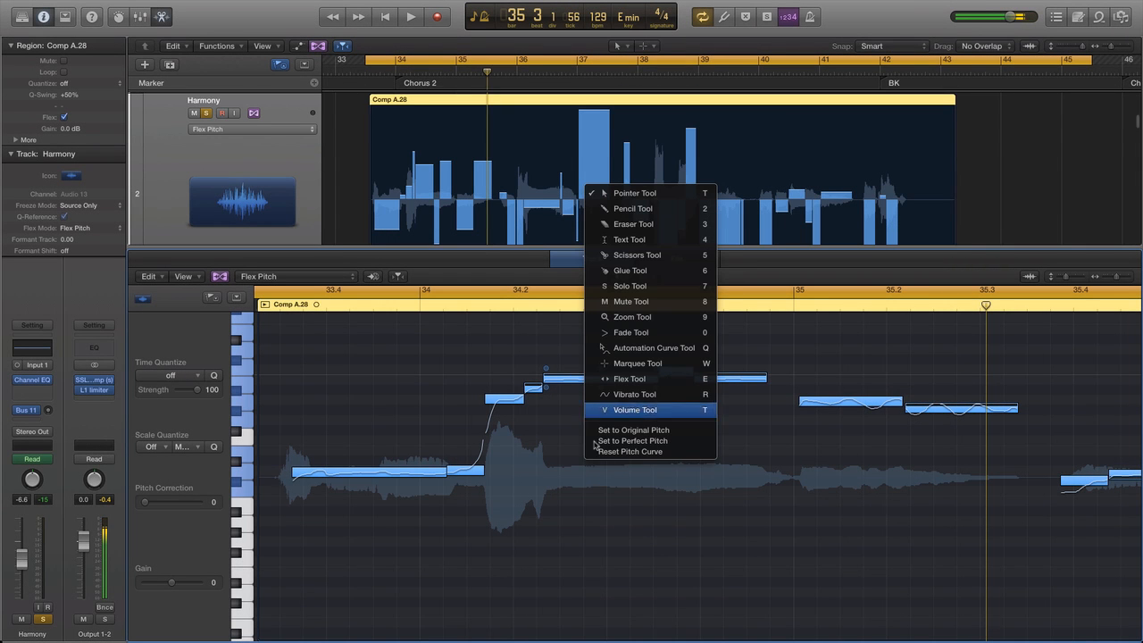
key(Escape)
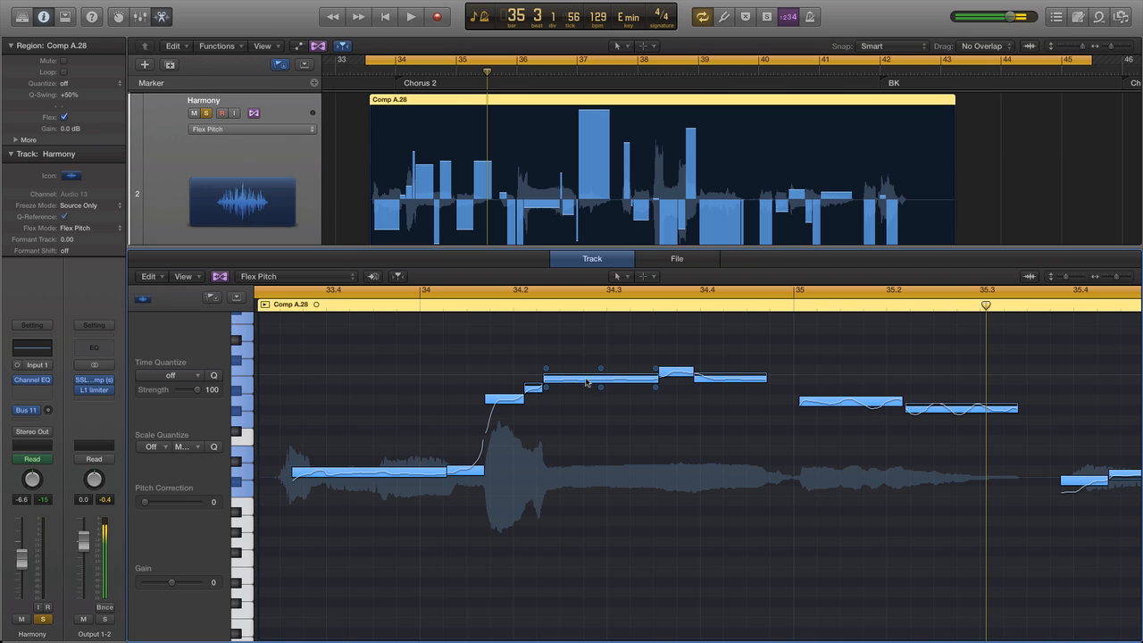
key(t)
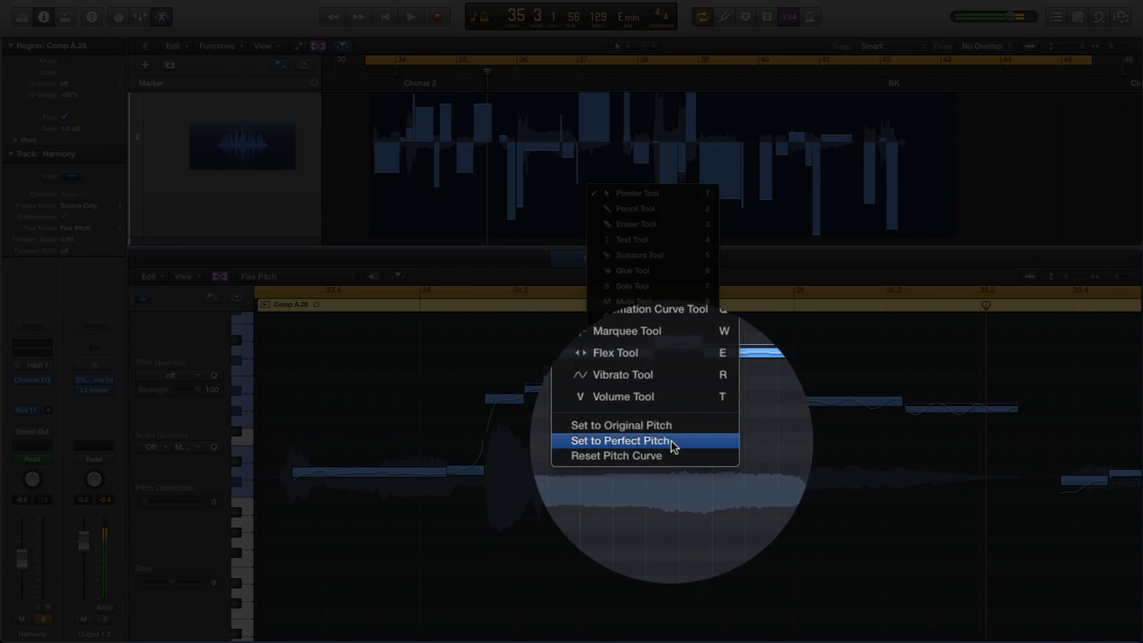
click(672, 442)
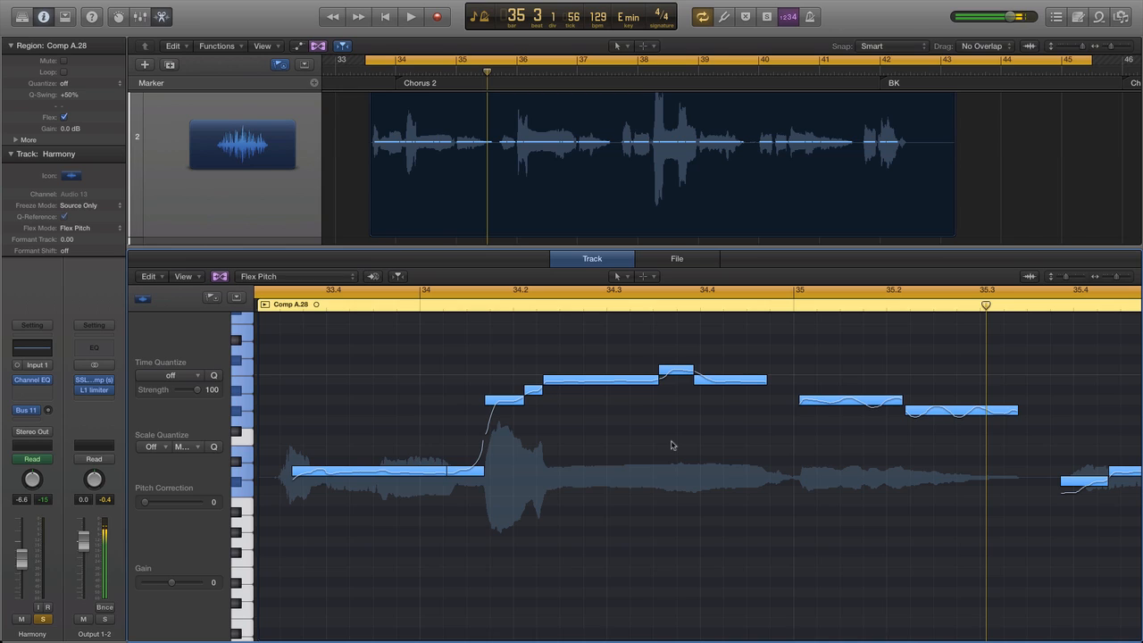
mouse_move(625, 414)
click(610, 409)
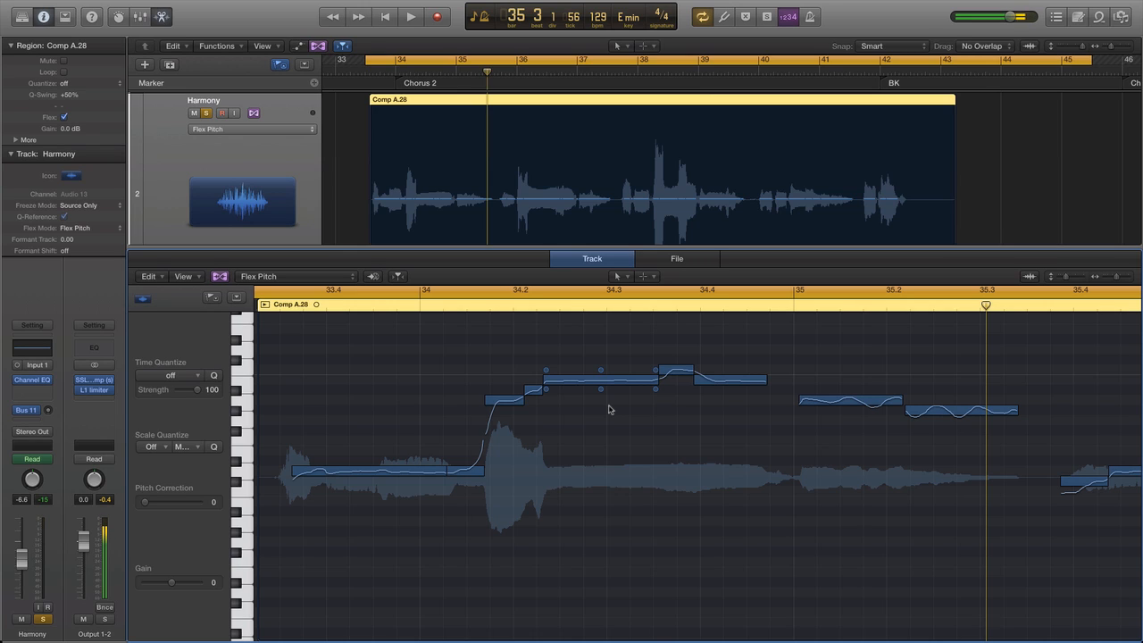
Select all notes of the Harmony region and transpose them up together by four semitones.
scroll(609, 409, up, 1)
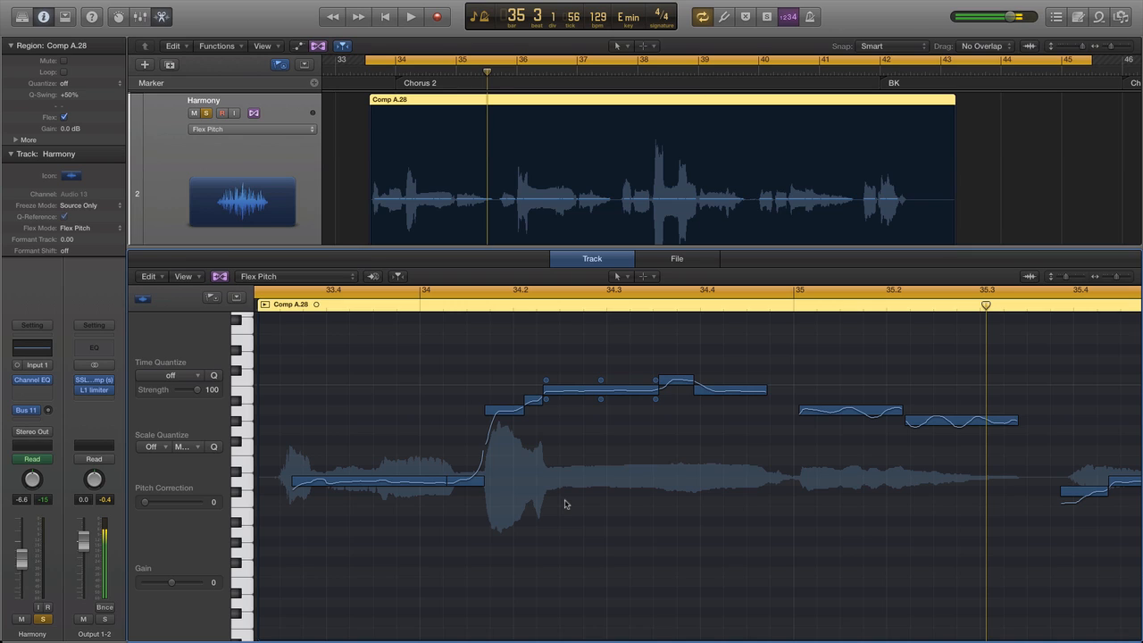
key(super+a)
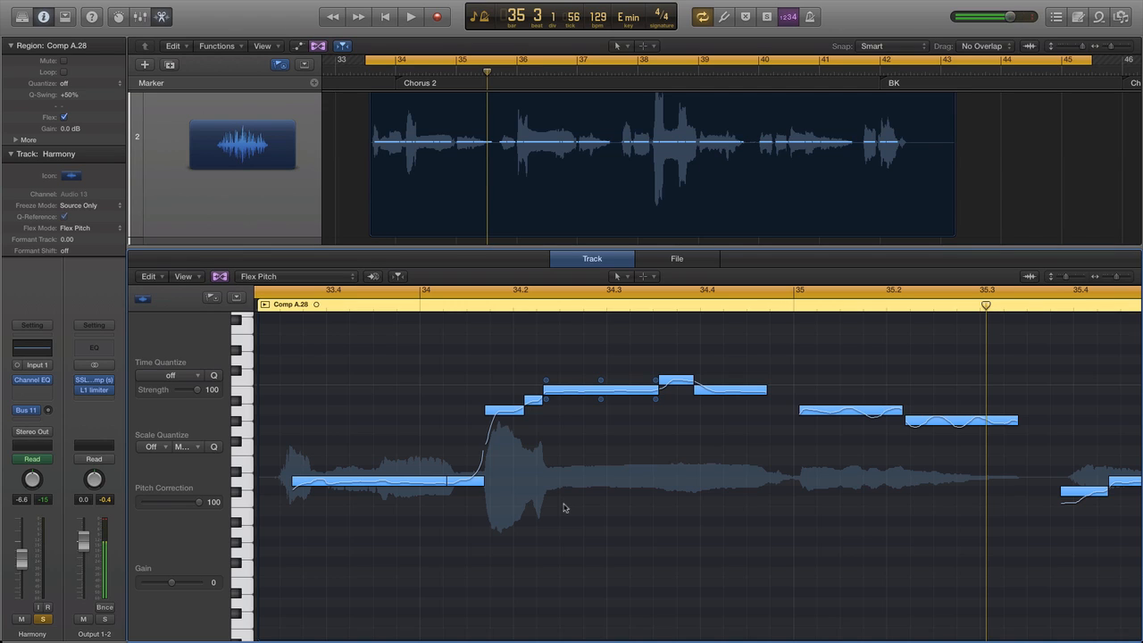
click(591, 393)
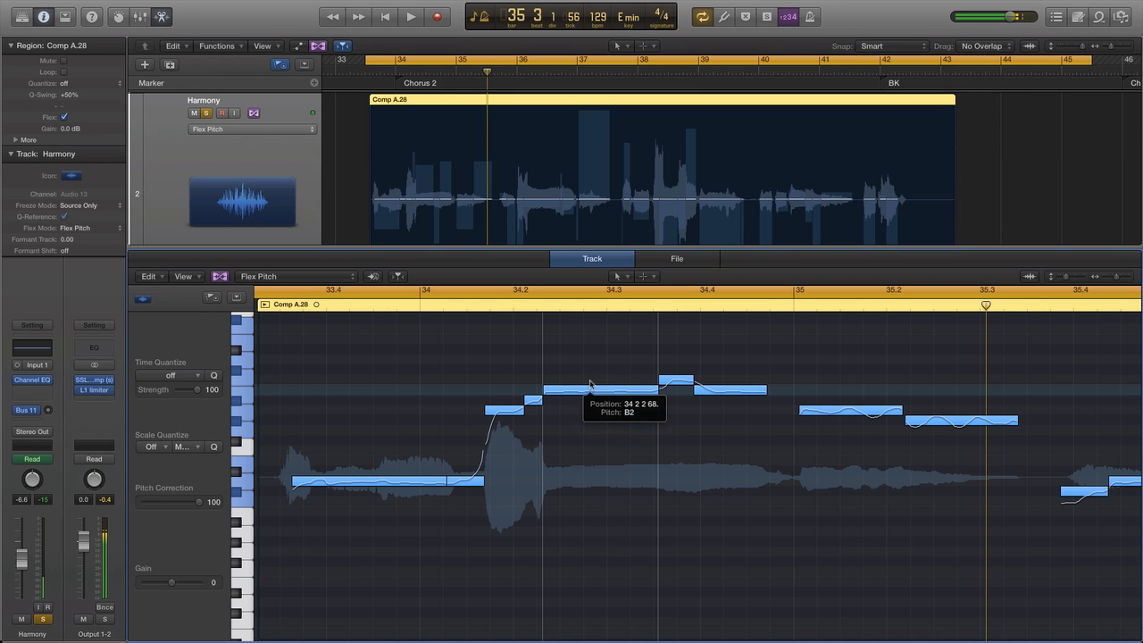
mouse_move(590, 384)
mouse_down()
mouse_move(589, 357)
mouse_move(594, 372)
mouse_up()
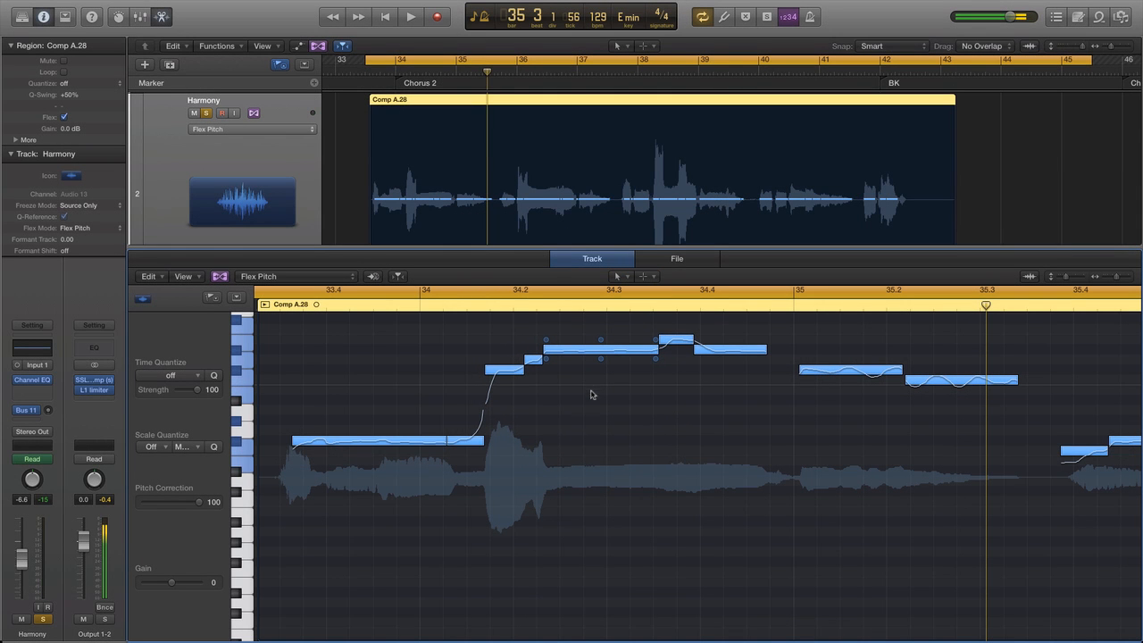
Audition the Harmony's opening notes one at a time and lower the pitch of the long note just after 34.2.
click(581, 409)
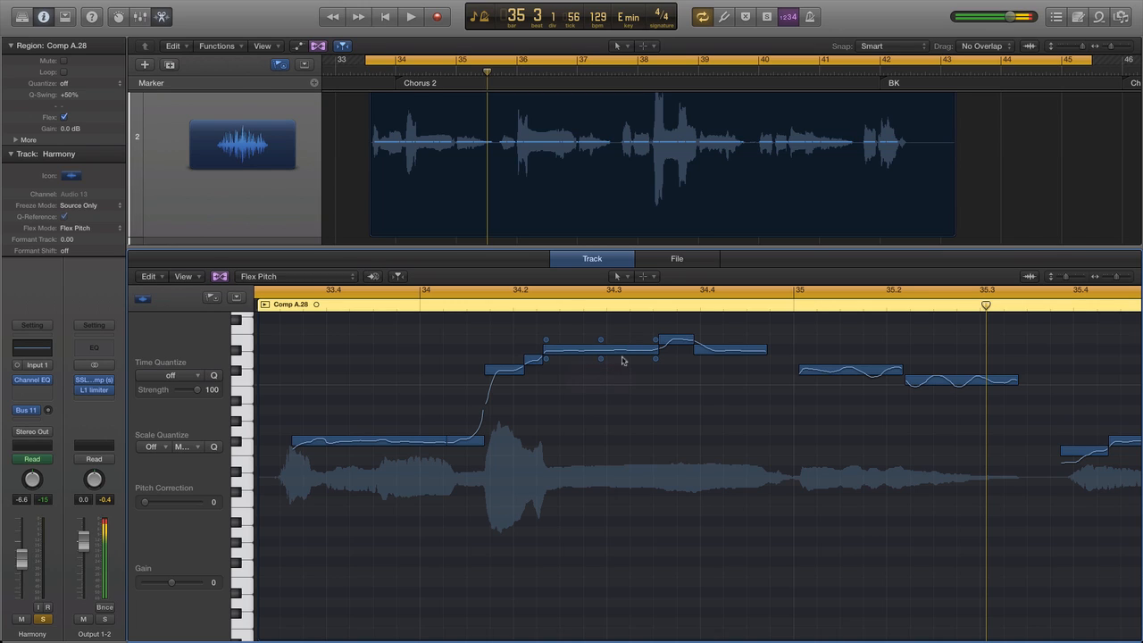
click(400, 444)
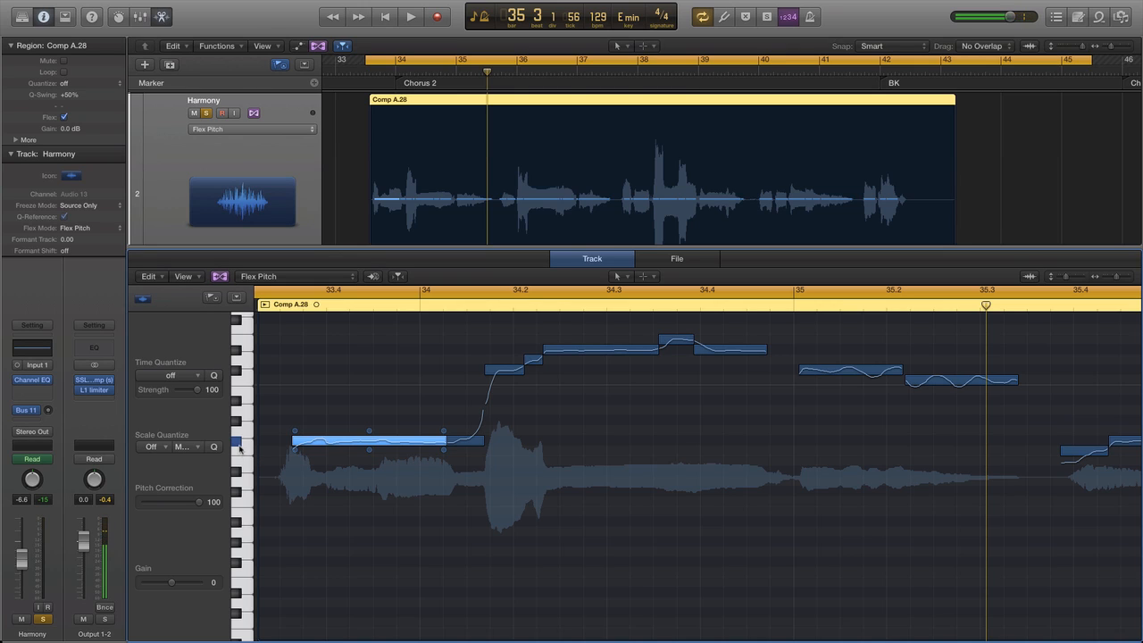
click(465, 439)
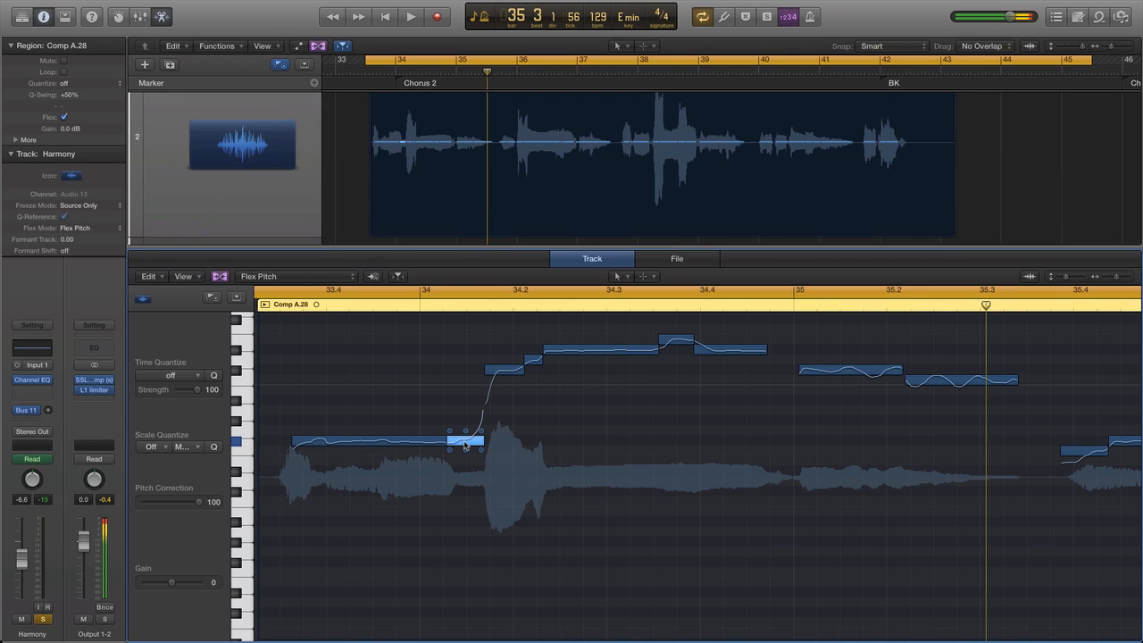
click(502, 375)
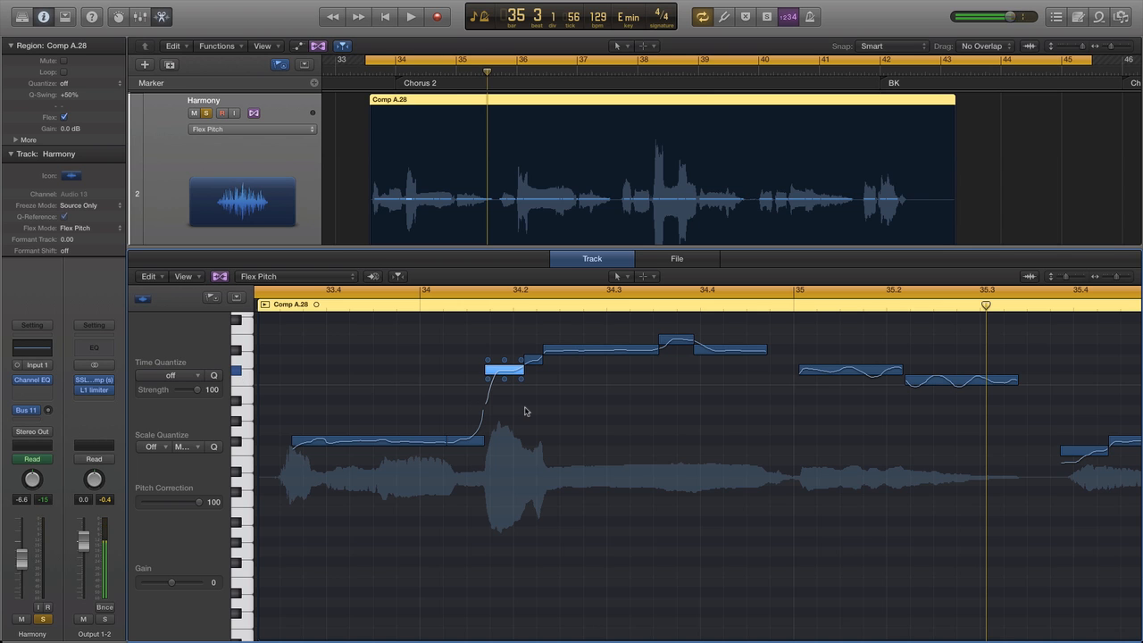
click(534, 360)
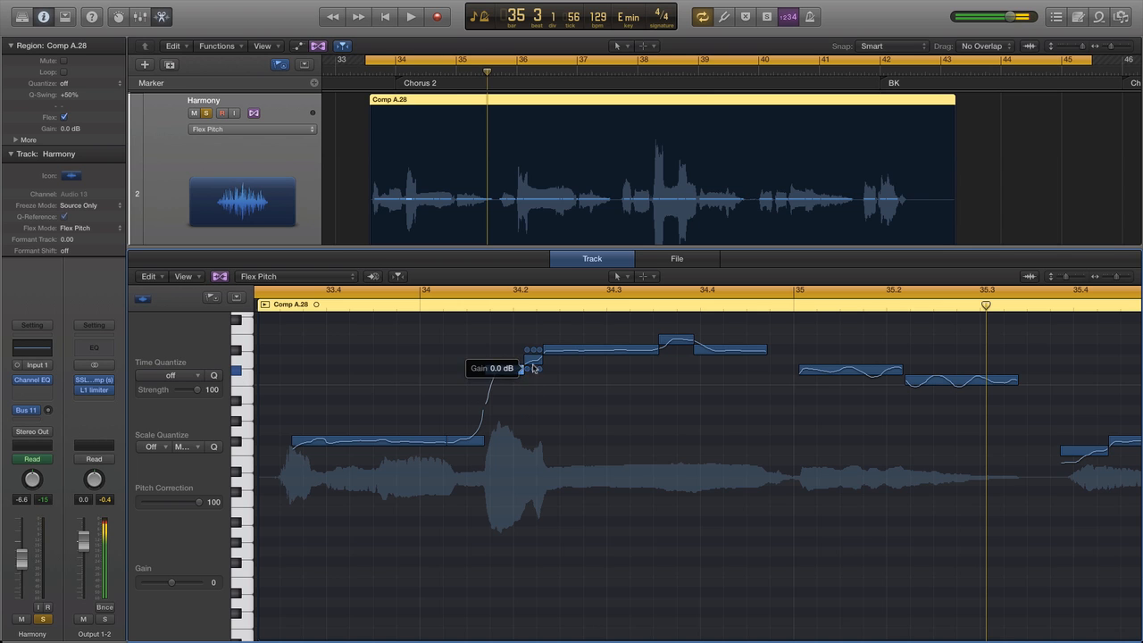
click(588, 353)
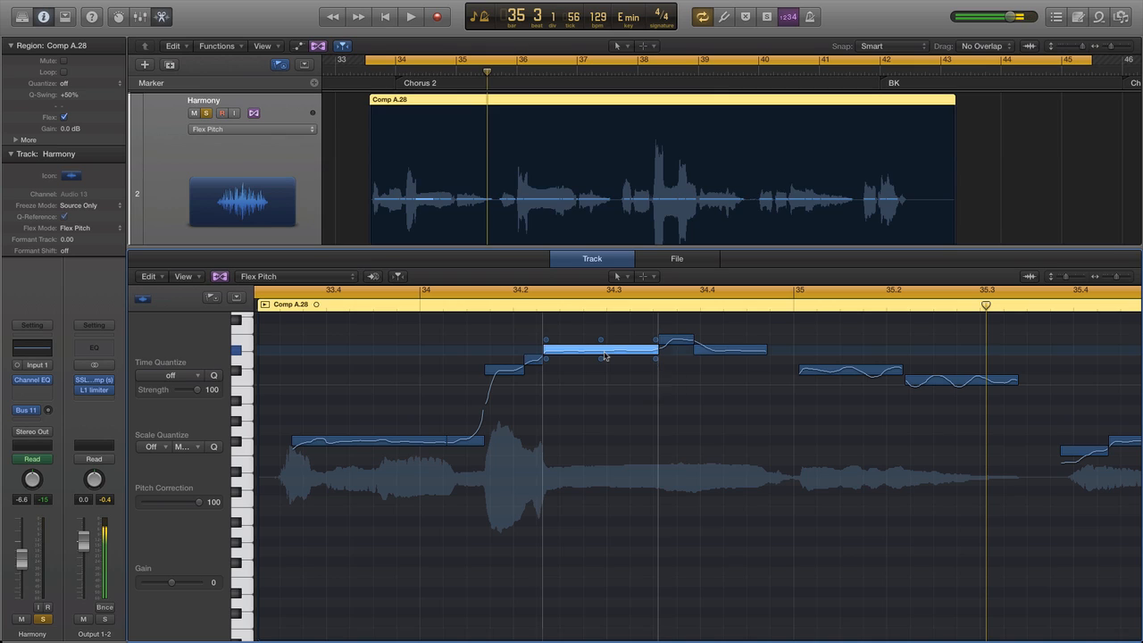
drag(605, 355, 607, 368)
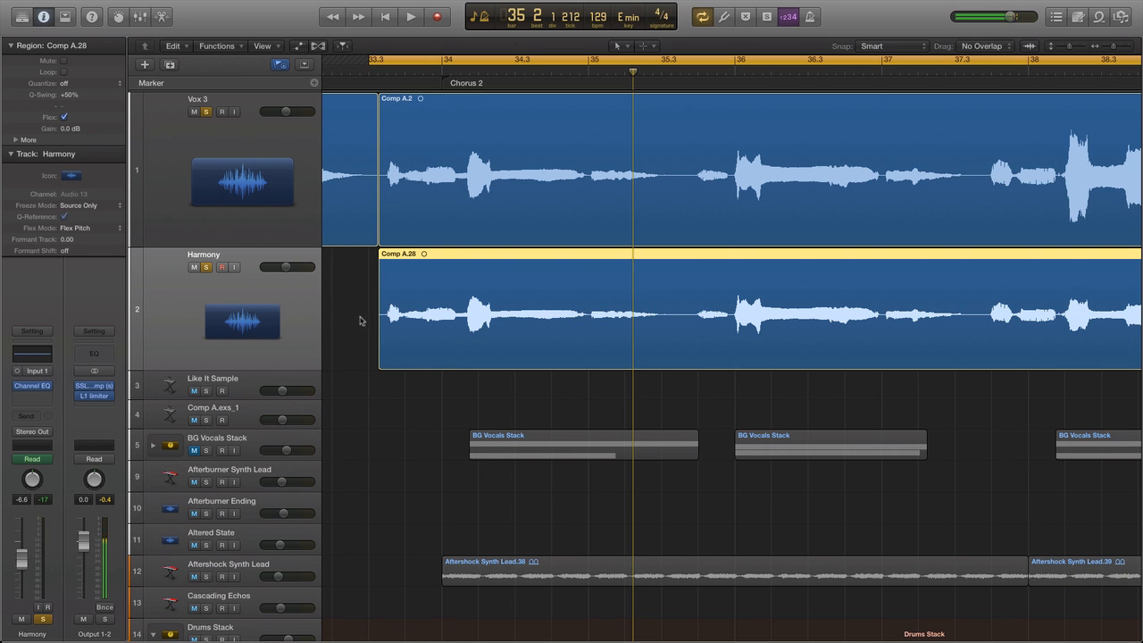
Shift the Harmony region slightly later than the lead vocal and play both tracks from about 33.3.
key(super+Left)
key(super+Right)
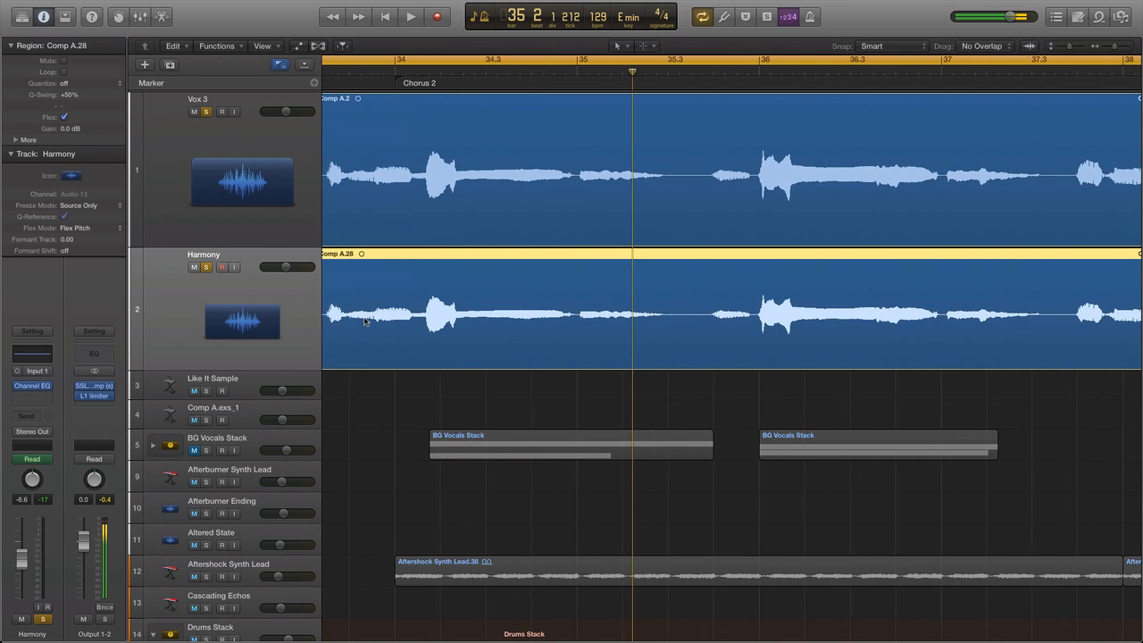
key(super+Right)
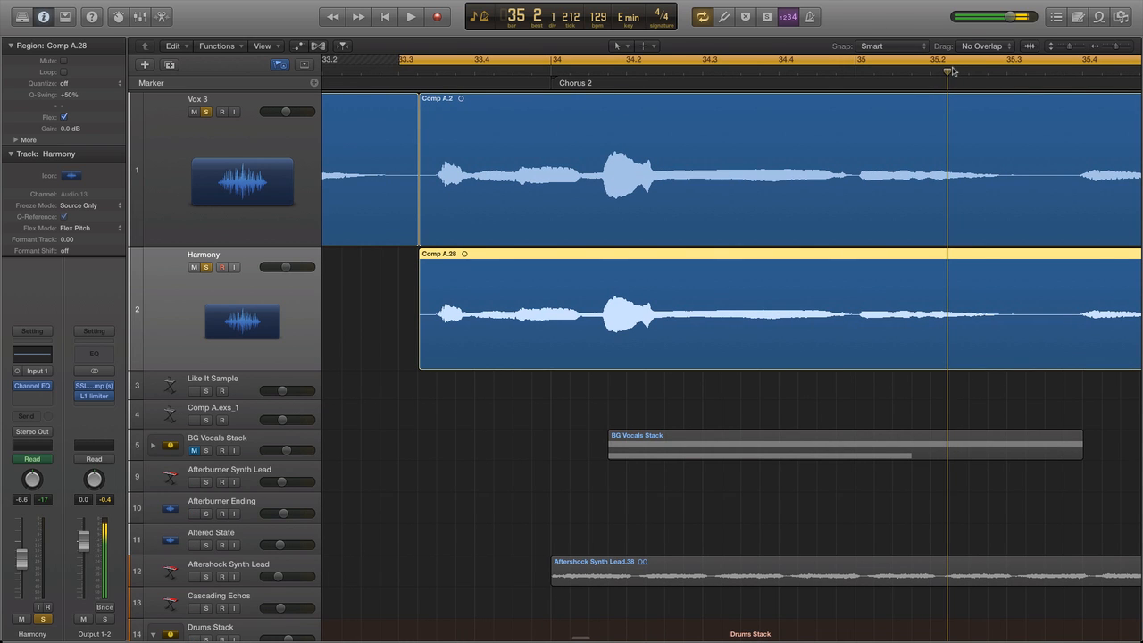
drag(949, 125, 404, 166)
key(space)
key(super+Right)
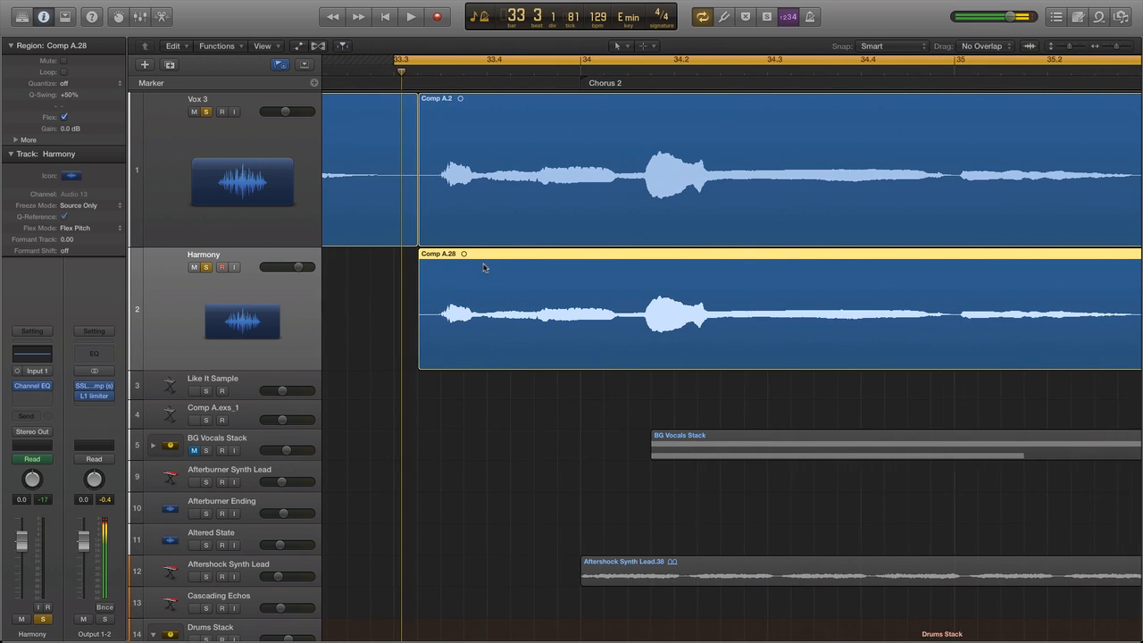
drag(461, 277, 469, 276)
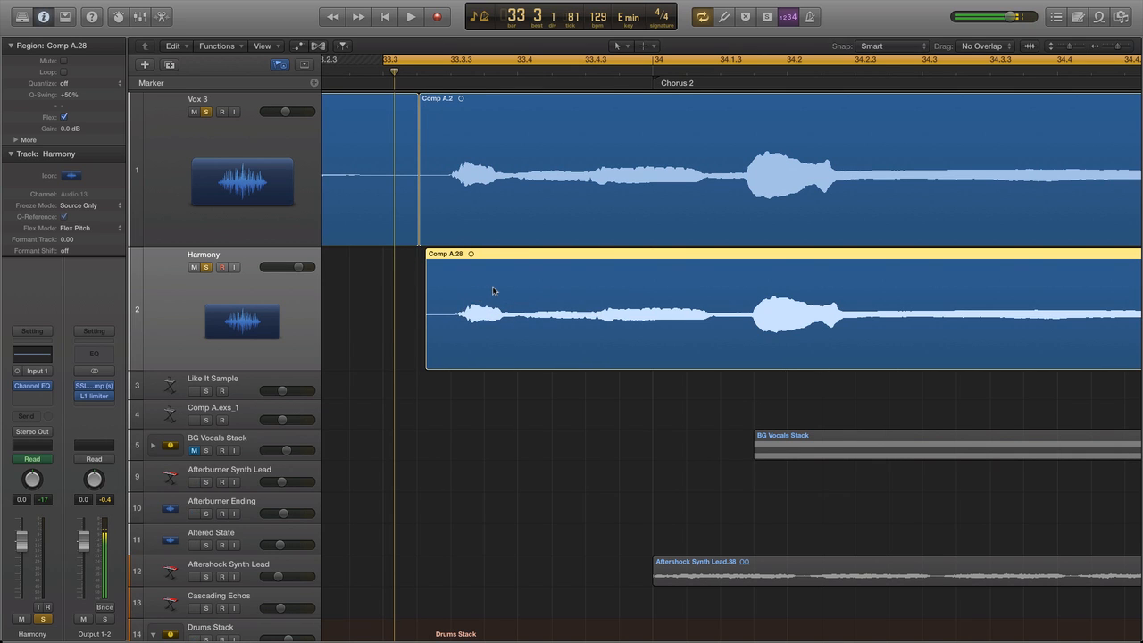
key(space)
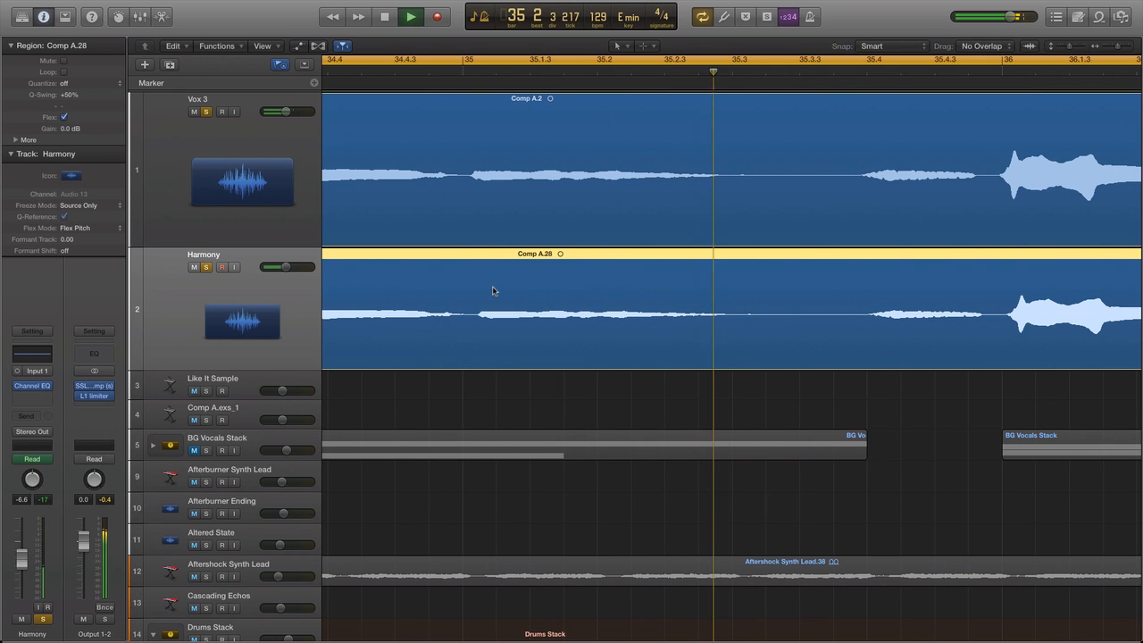
key(space)
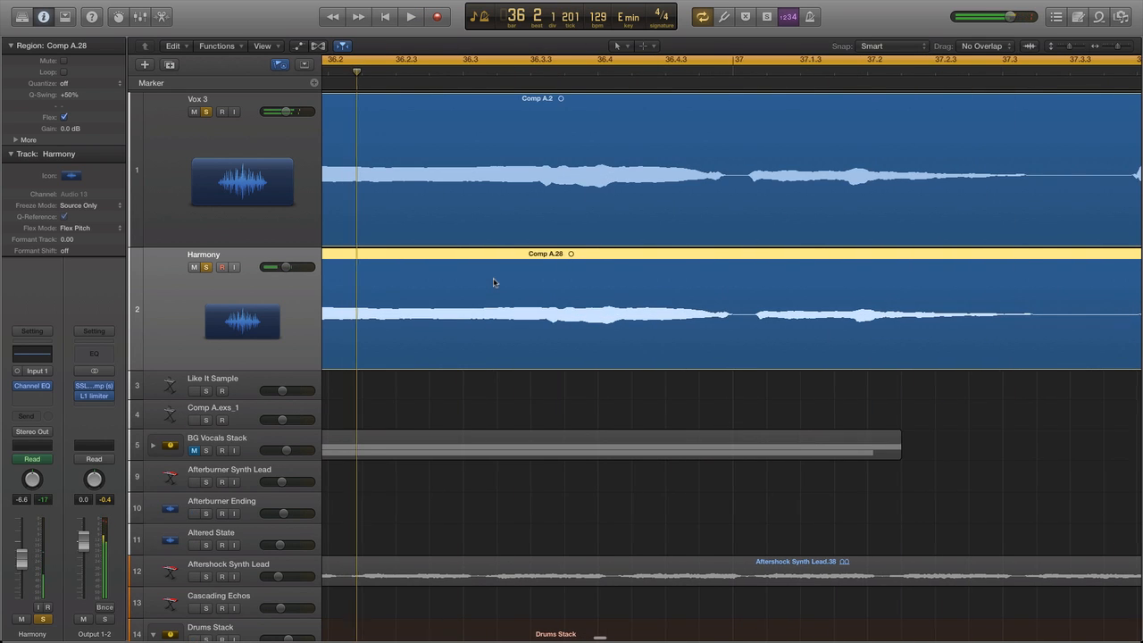
Undo the Harmony region's shift so that its start lines up with the lead vocal region again.
scroll(494, 278, left, 10)
scroll(493, 283, left, 3)
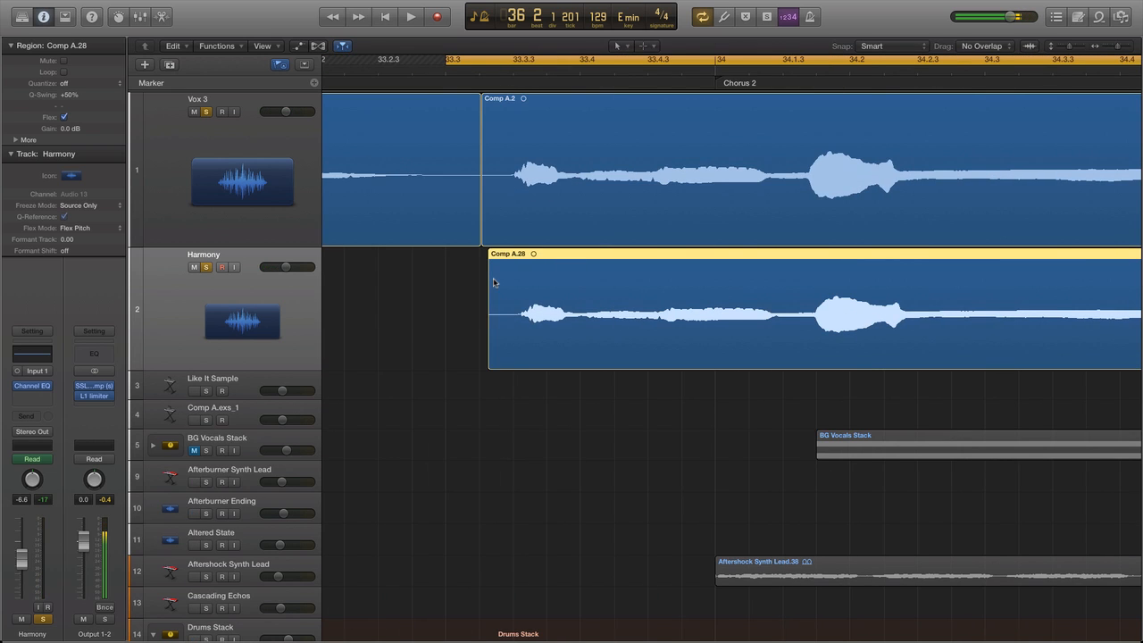
scroll(494, 282, right, 3)
scroll(491, 282, right, 8)
scroll(493, 282, left, 5)
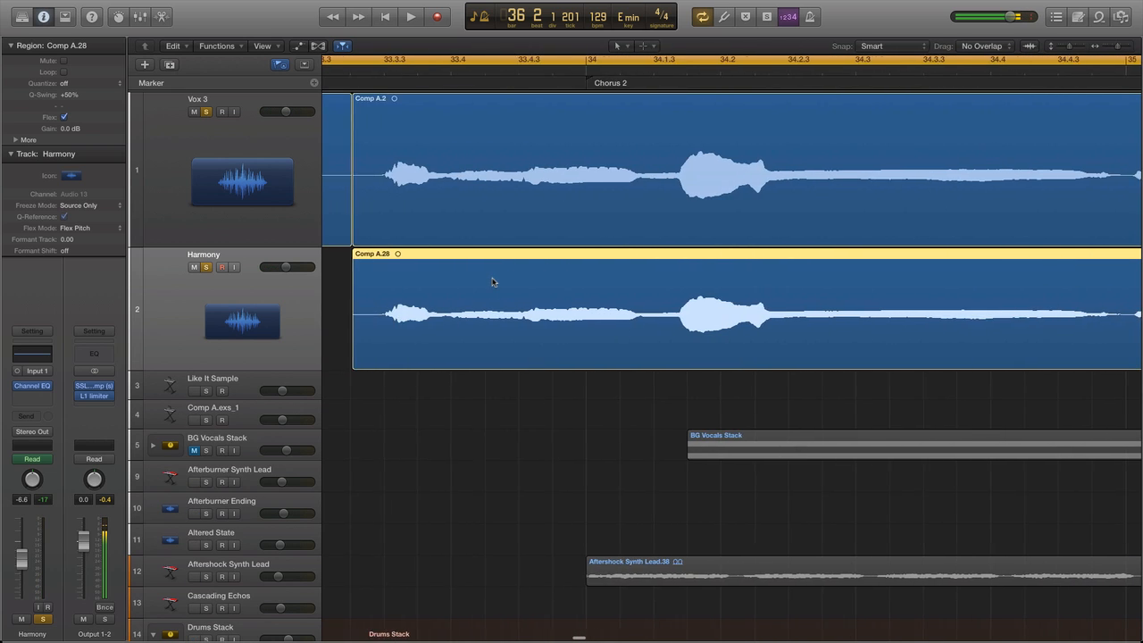
Select the Harmony track and insert a mono Tape Delay after its Channel EQ.
click(429, 309)
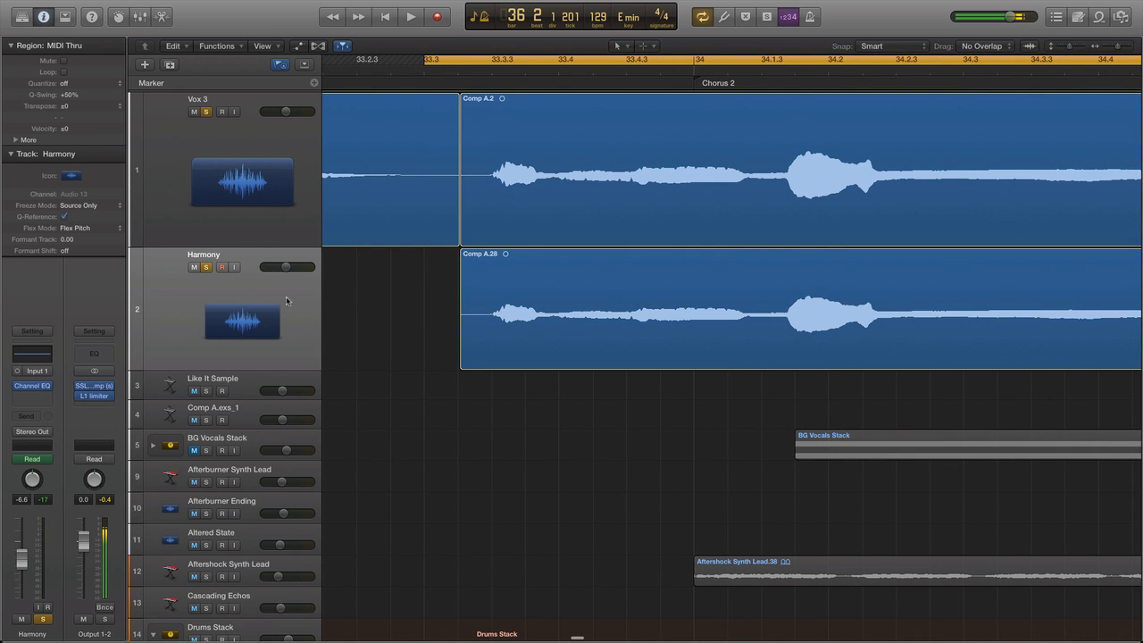
click(290, 303)
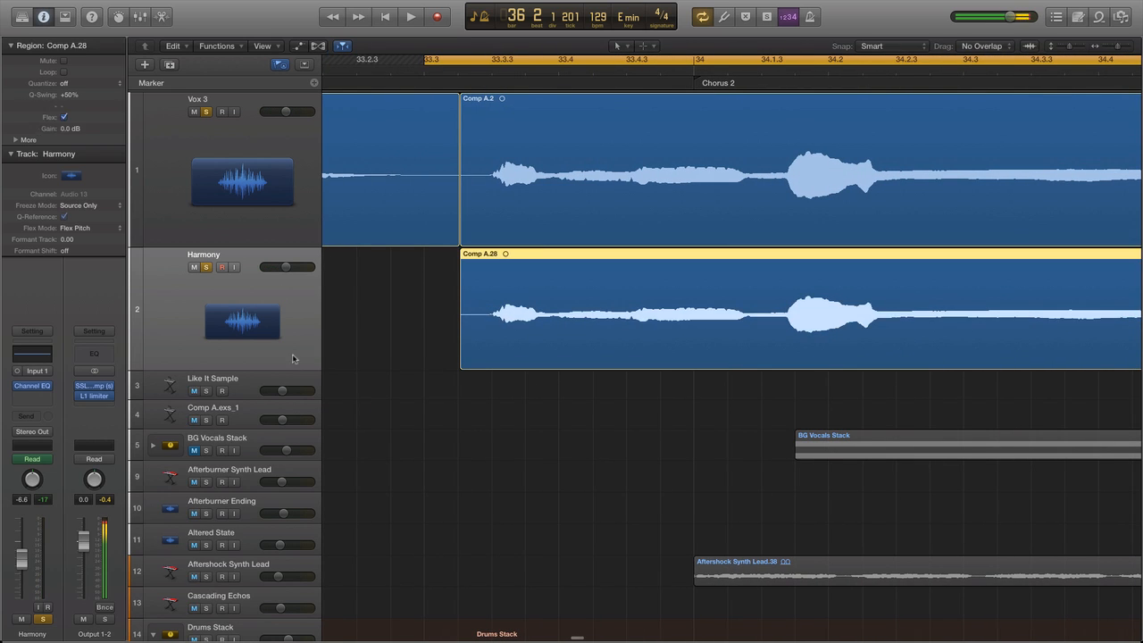
click(43, 398)
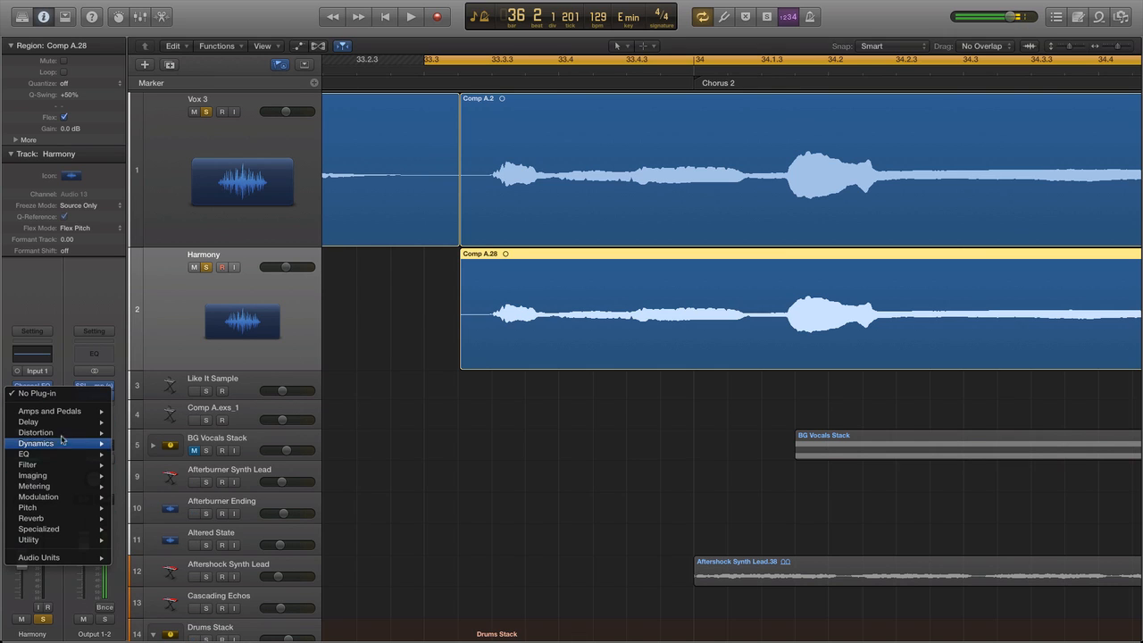
mouse_move(40, 422)
mouse_move(144, 466)
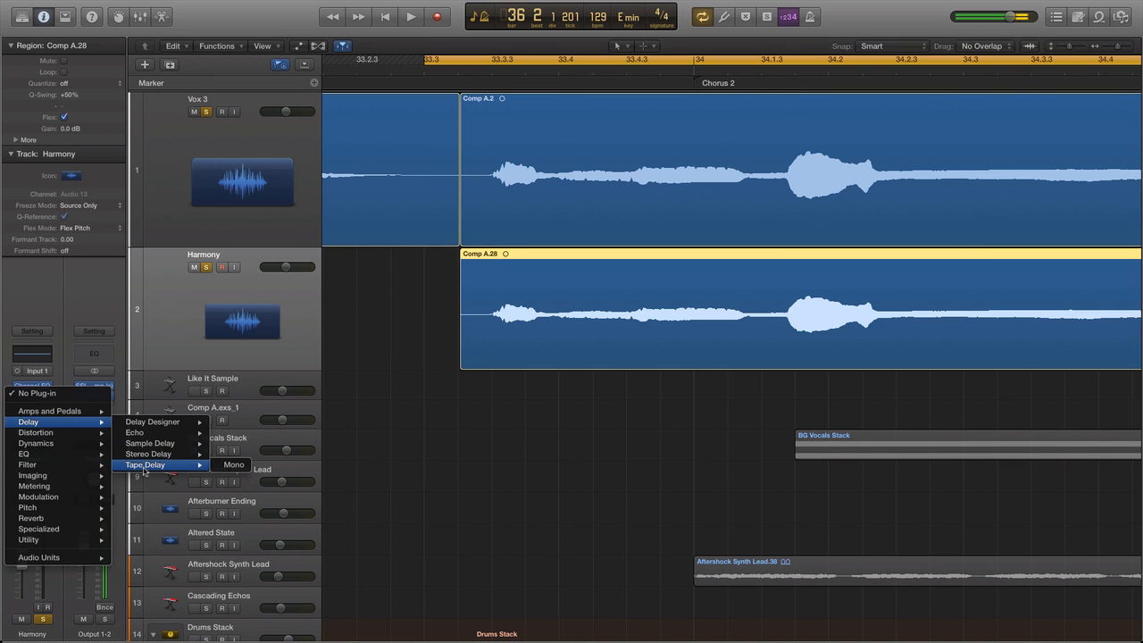
click(230, 466)
Set the Tape Delay to 0% dry, 100% wet, 0% feedback and an unsynced 30 ms delay, and play both vocals.
drag(385, 154, 385, 204)
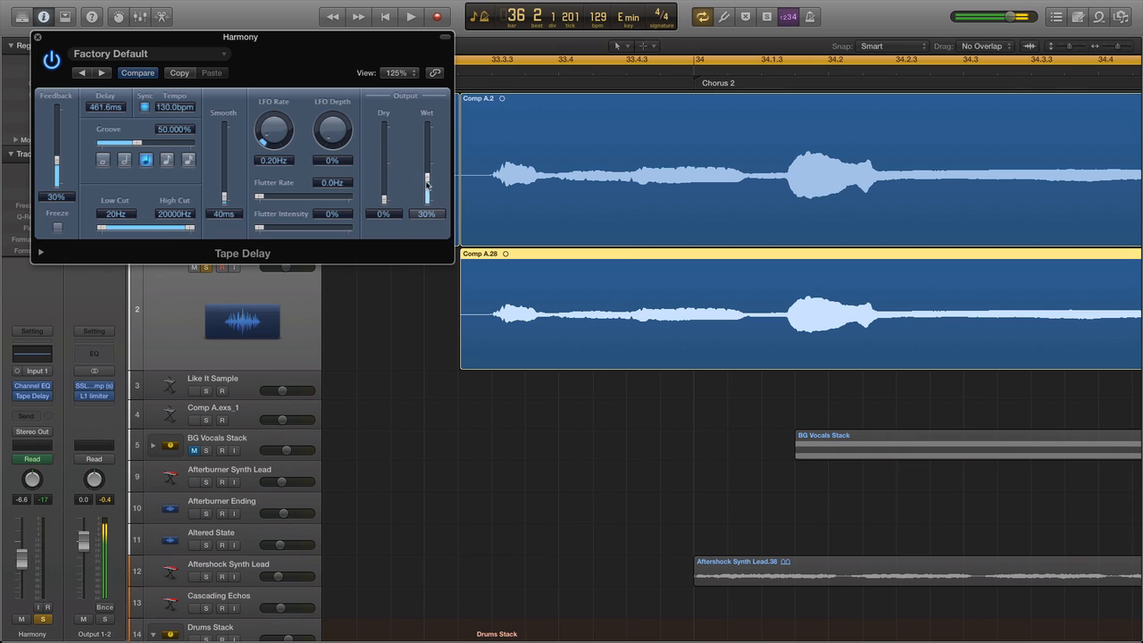
drag(425, 160, 424, 95)
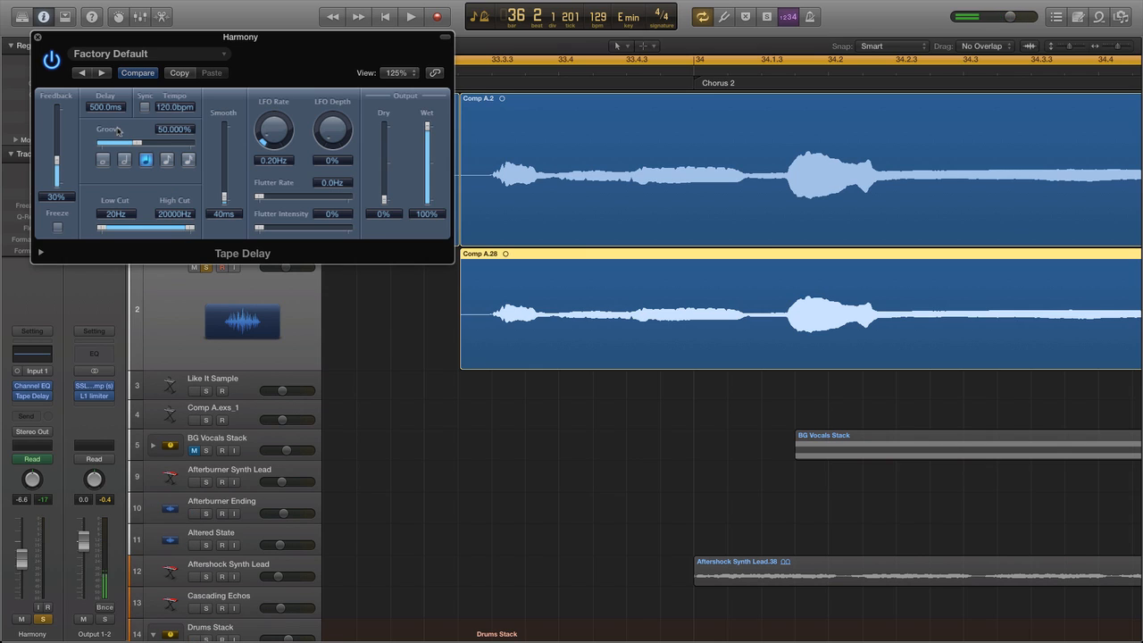
drag(56, 159, 62, 213)
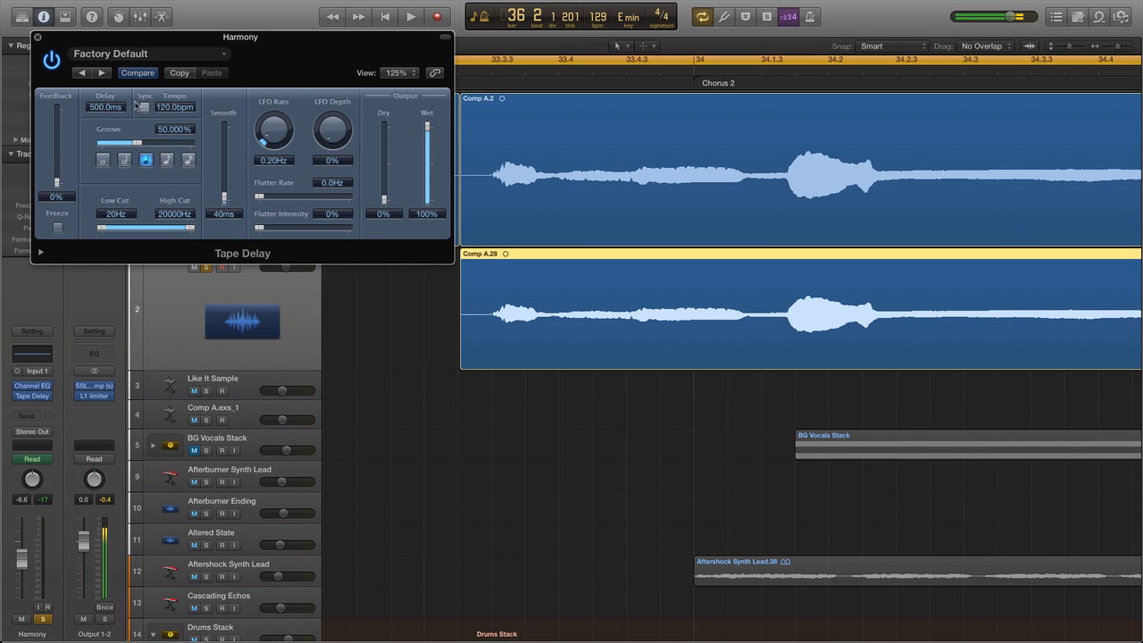
double_click(107, 108)
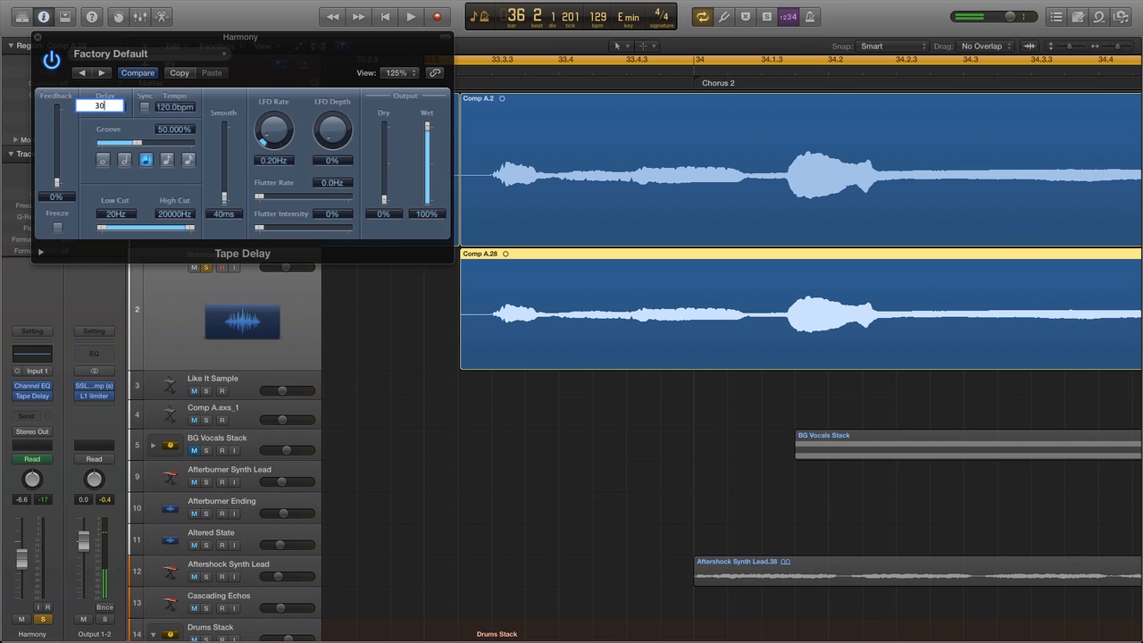
text(30)
key(Return)
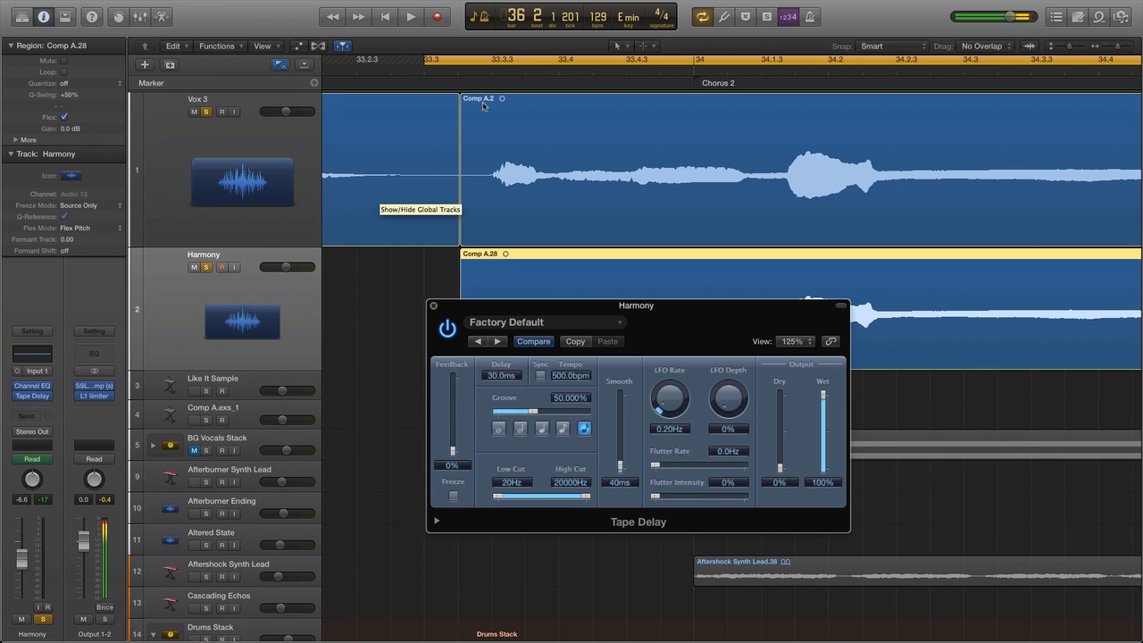
key(space)
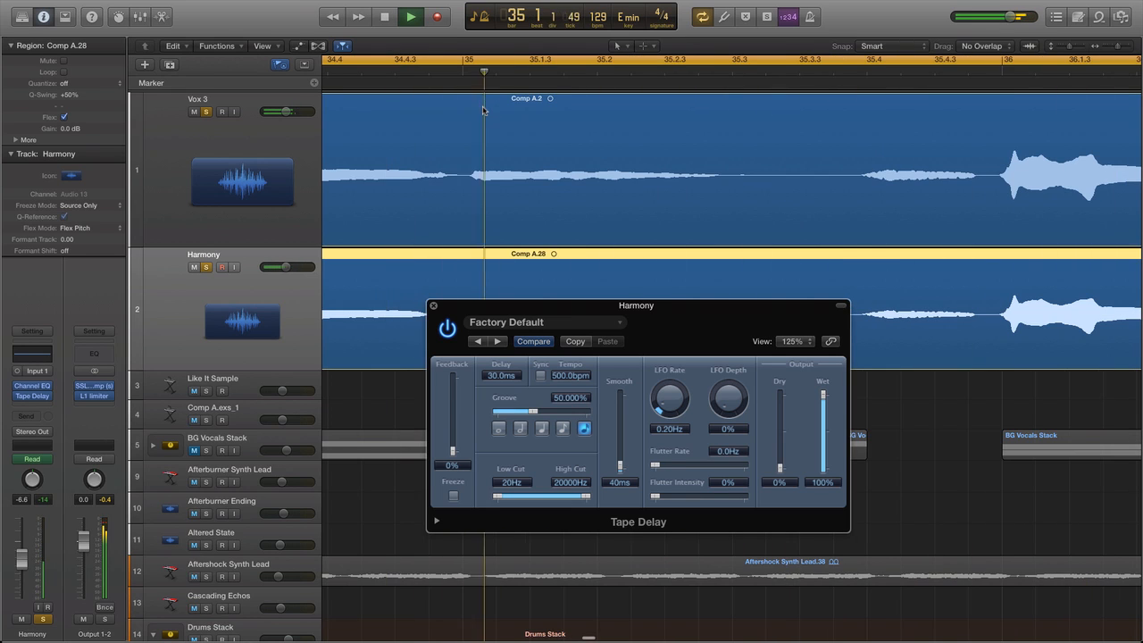
key(space)
Set the Tape Delay's delay time to 60 ms, play the result with the lead vocal, and close the plug-in.
double_click(501, 376)
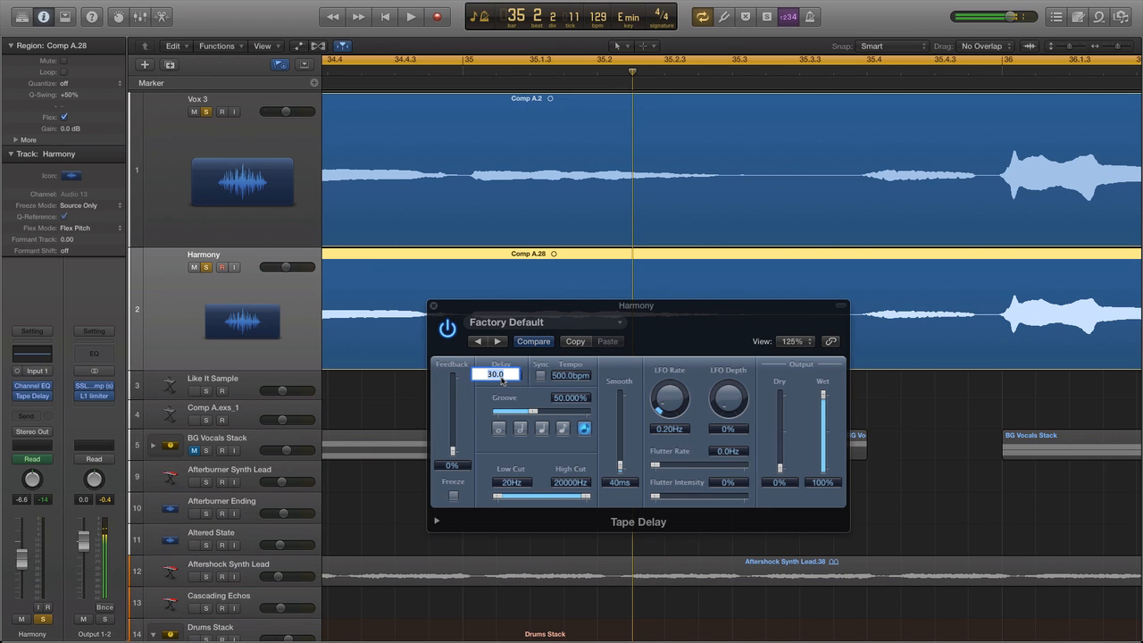
key(Return)
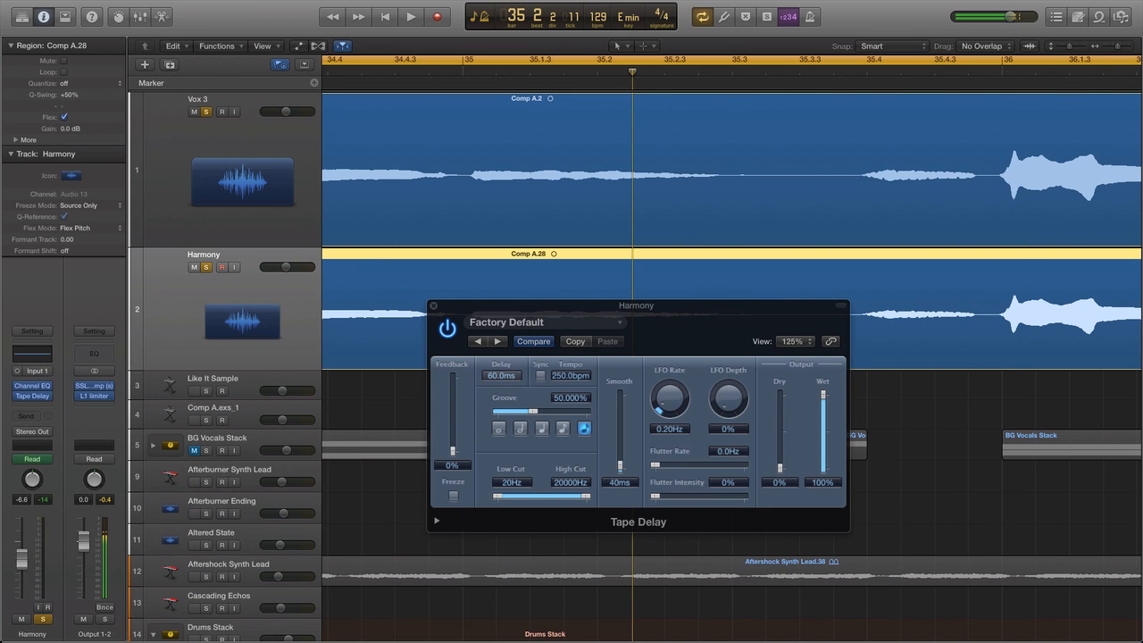
key(space)
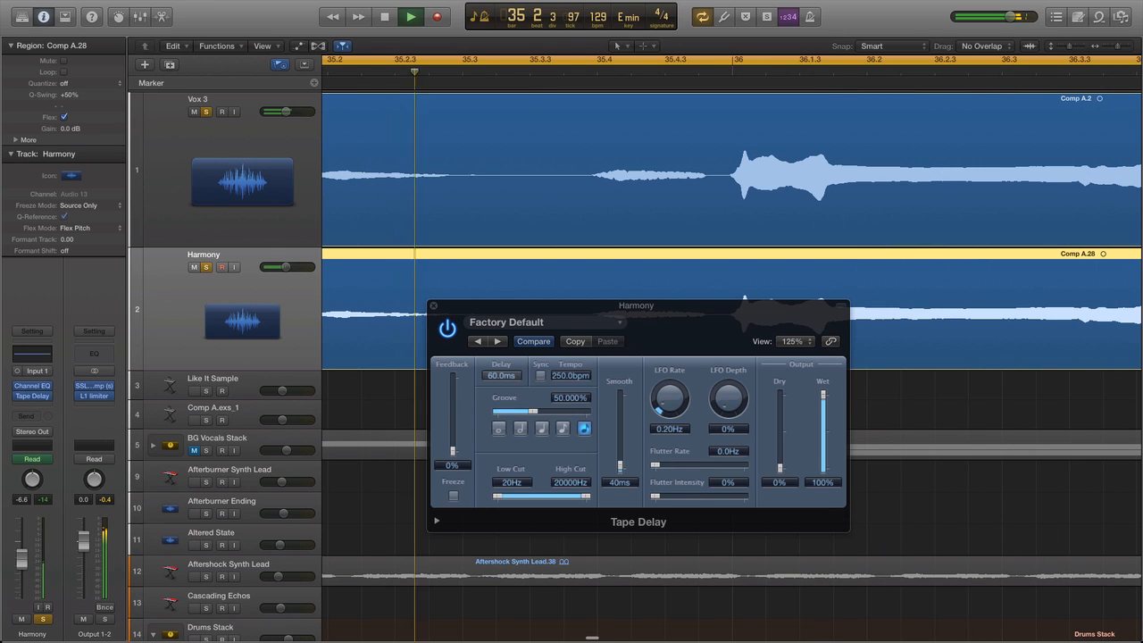
key(space)
click(433, 307)
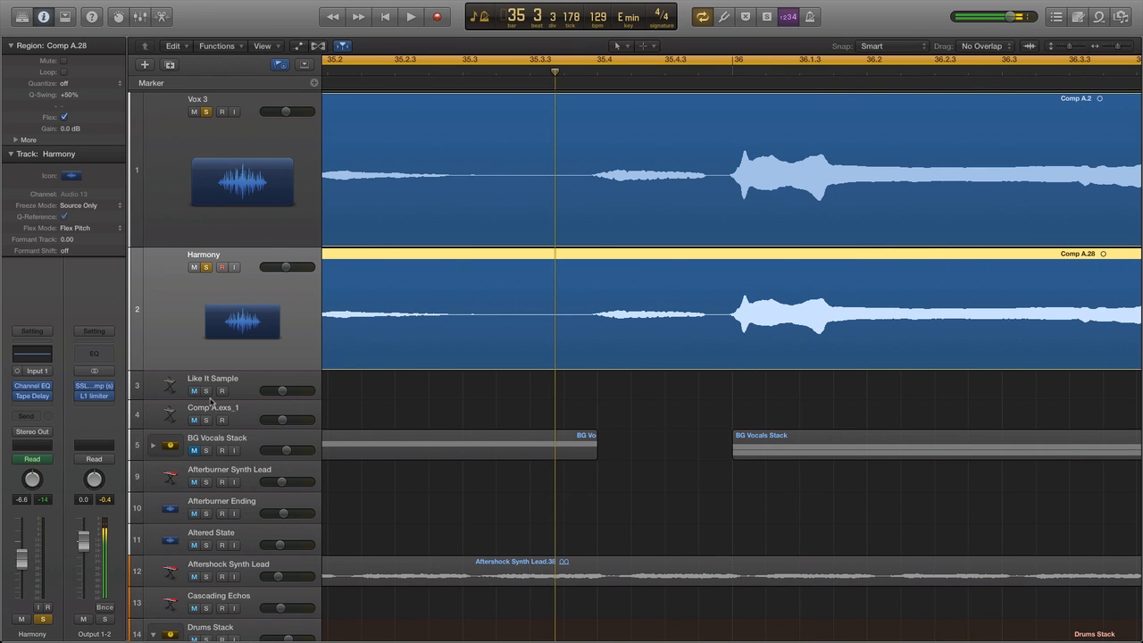
Add a send from the Harmony track to Bus 11 (Nice Reverb).
click(38, 418)
mouse_move(76, 483)
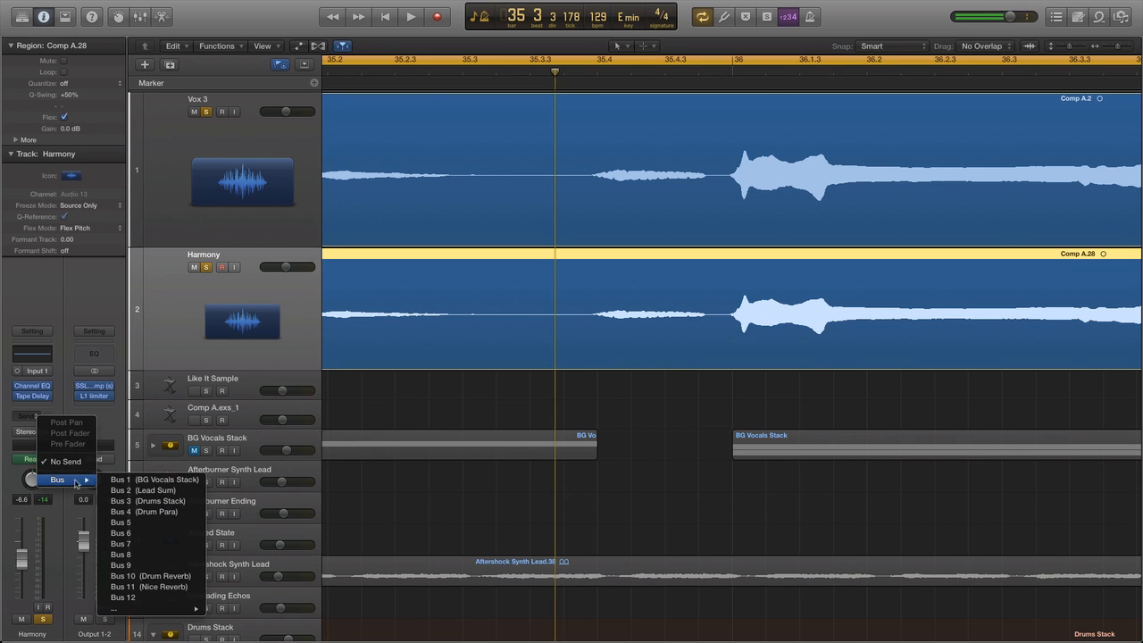
click(155, 588)
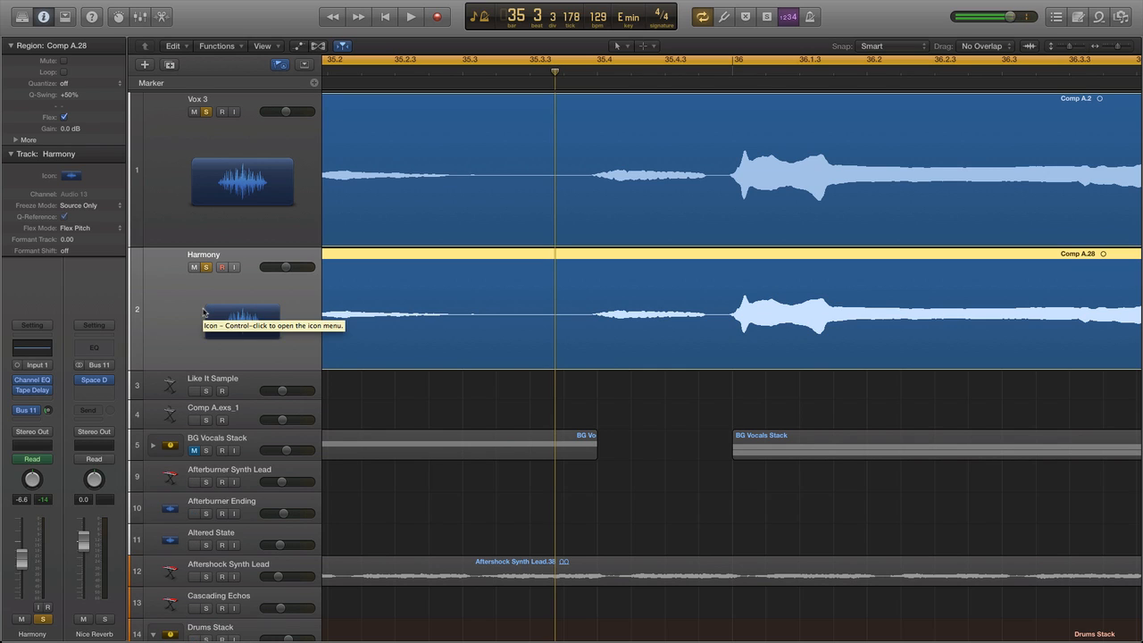
Turn off solo on Vox 3 and set the Harmony's Bus 11 send to about -13.4 dB while playing the harmony alone.
click(207, 113)
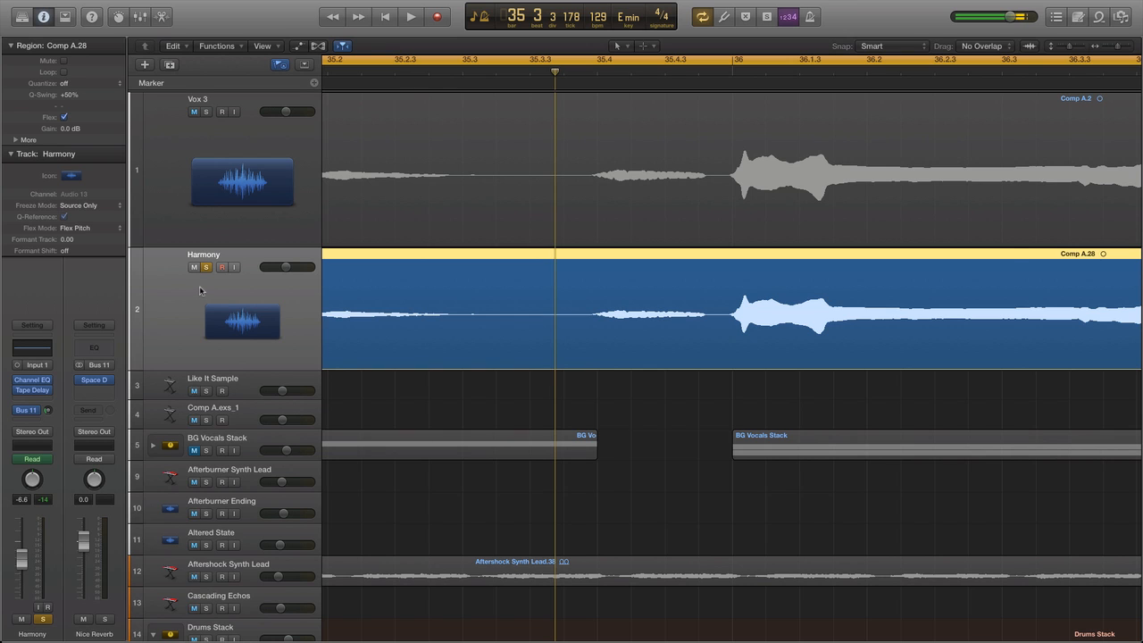
key(space)
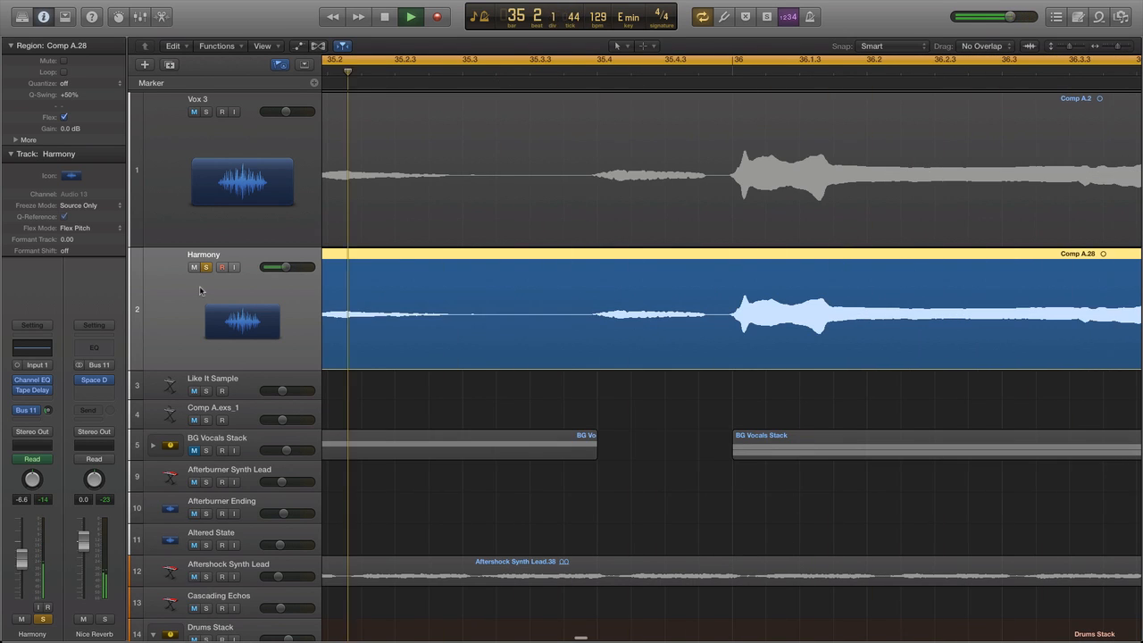
key(space)
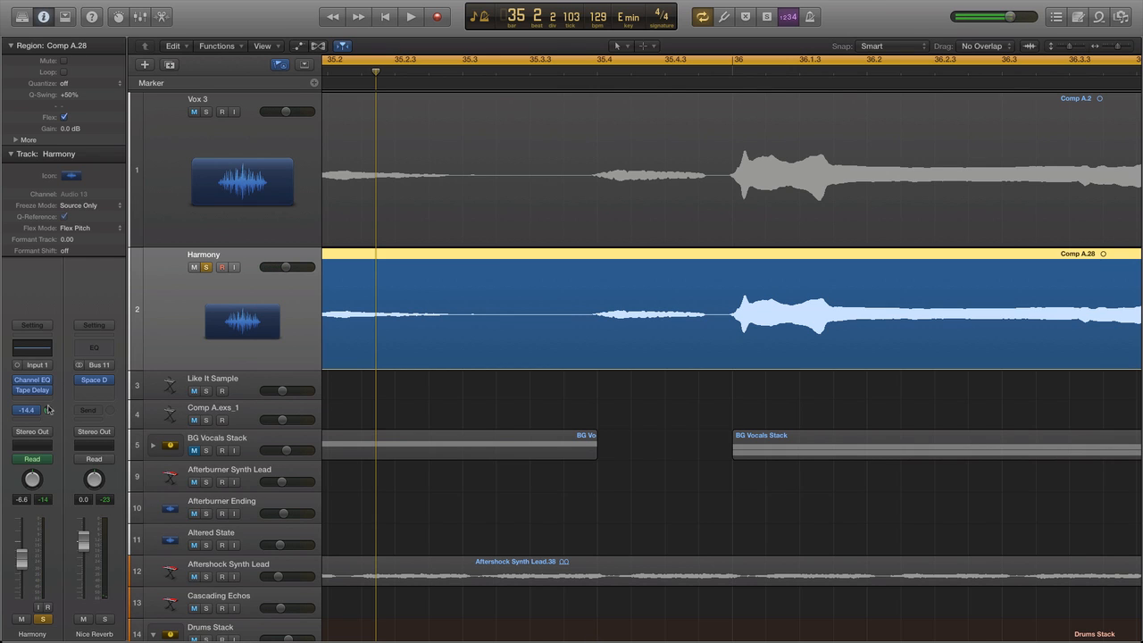
key(space)
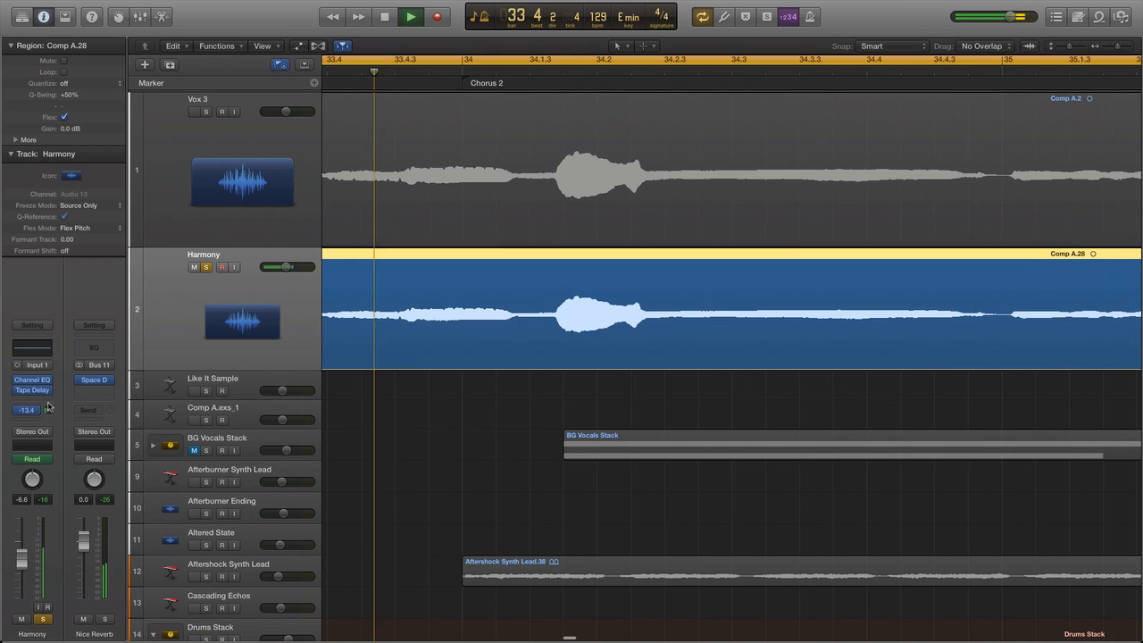
Stop playback and turn on the Harmony Channel EQ's low cut at 136 Hz and high cut at 6000 Hz.
key(space)
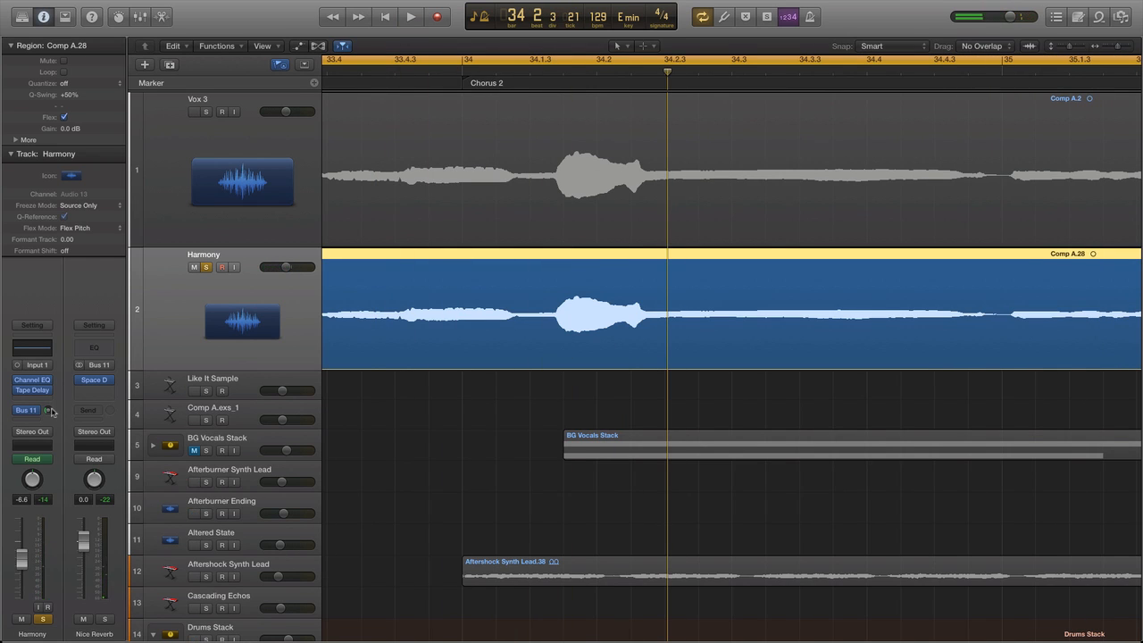
click(206, 112)
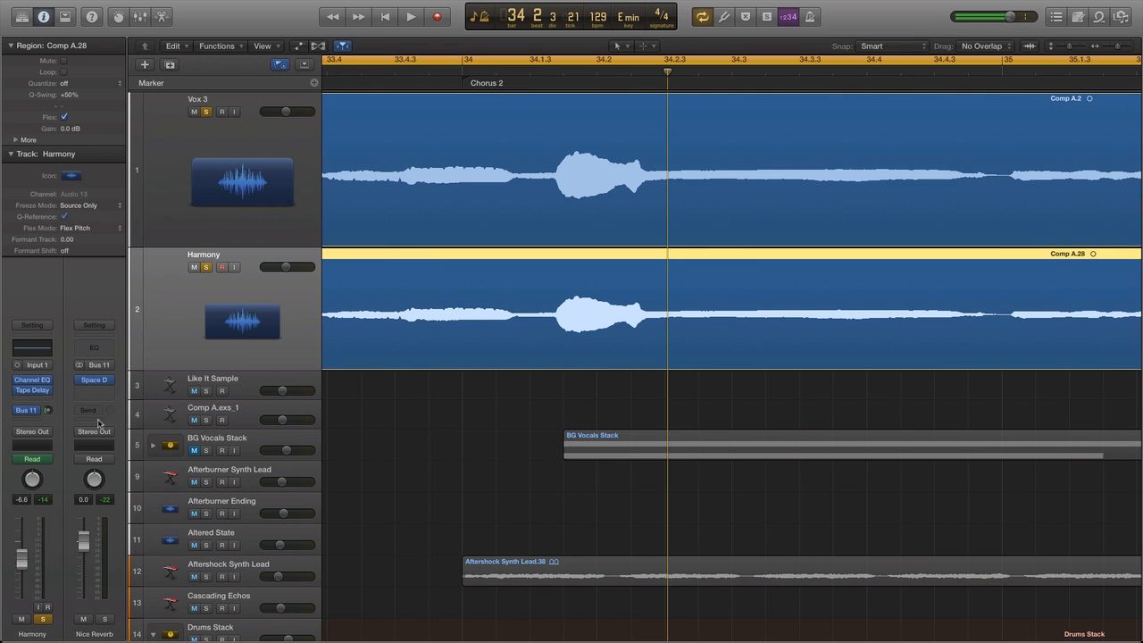
click(206, 112)
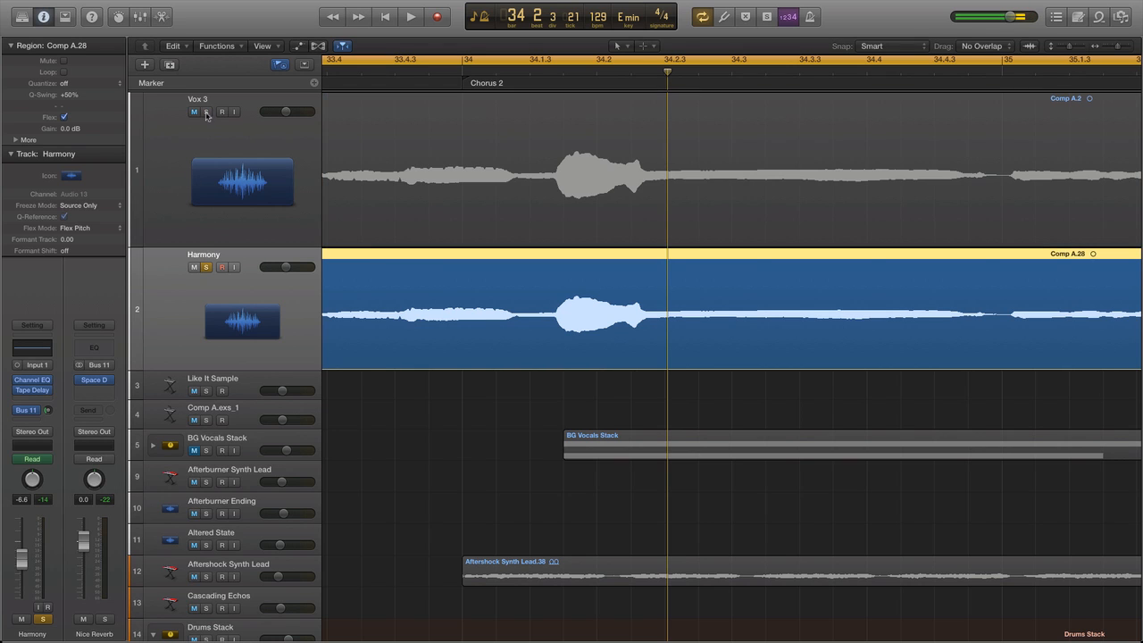
click(39, 351)
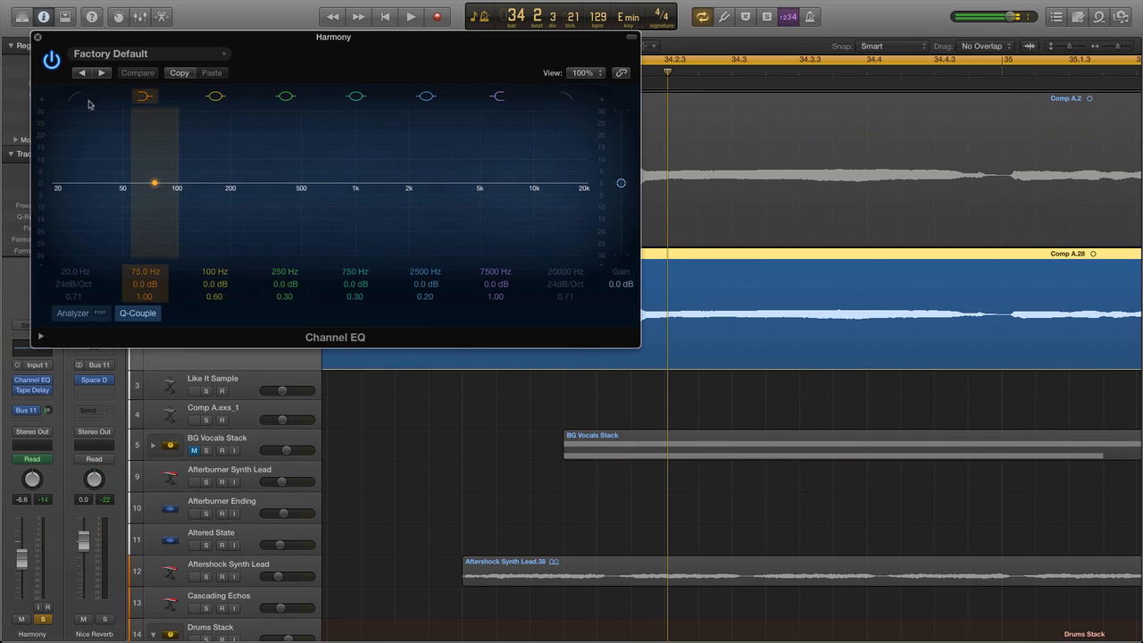
drag(85, 143, 208, 143)
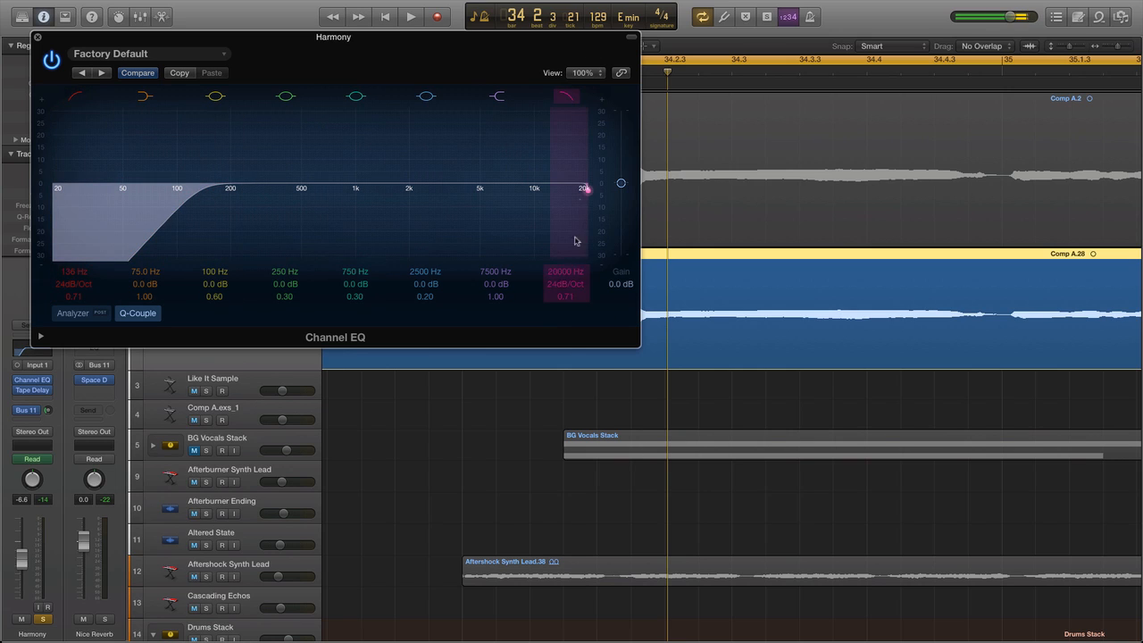
click(564, 277)
drag(564, 277, 565, 325)
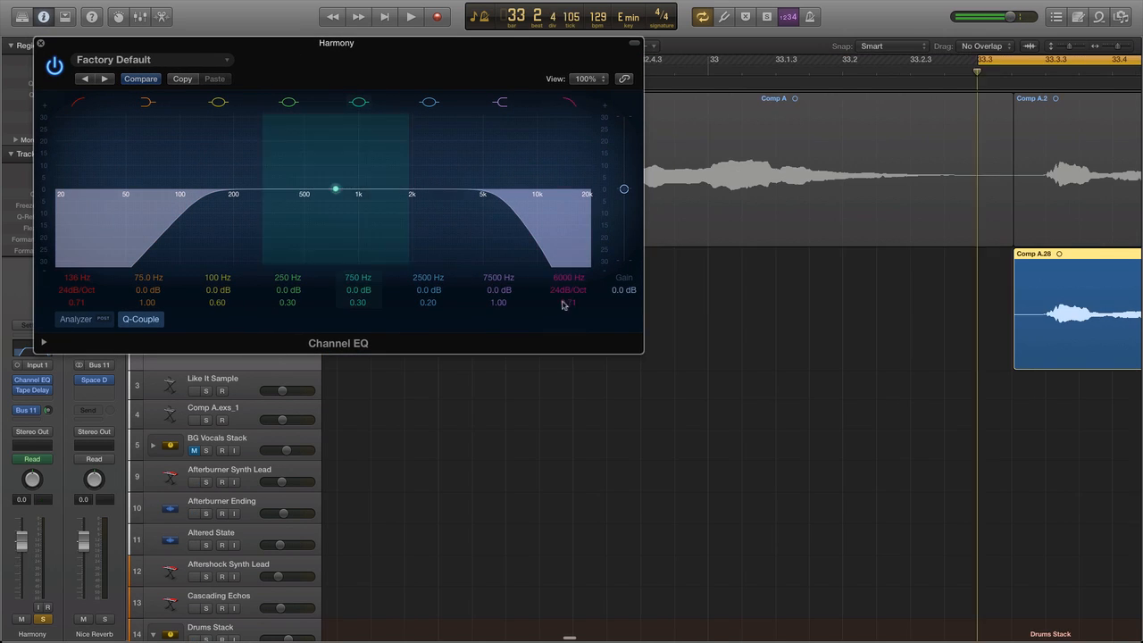
Lower the Channel EQ's high cut to 3750 Hz with the analyzer on while auditioning the harmony, and close the plug-in.
key(space)
mouse_move(564, 305)
mouse_down()
mouse_move(564, 318)
mouse_move(563, 296)
mouse_up()
key(space)
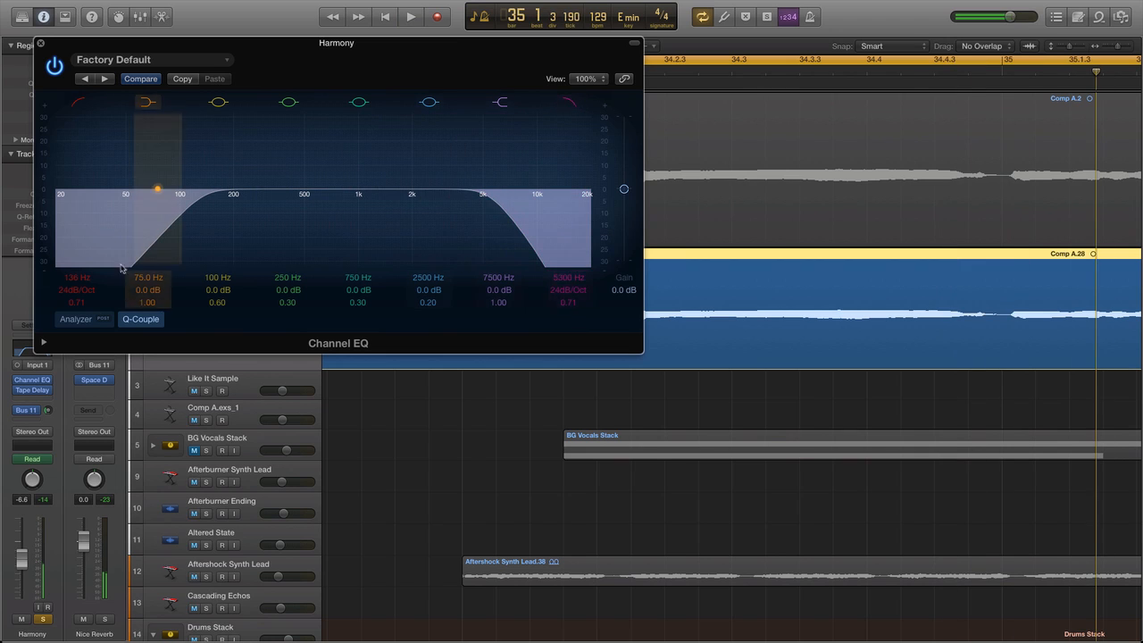
click(78, 323)
key(space)
drag(561, 278, 560, 292)
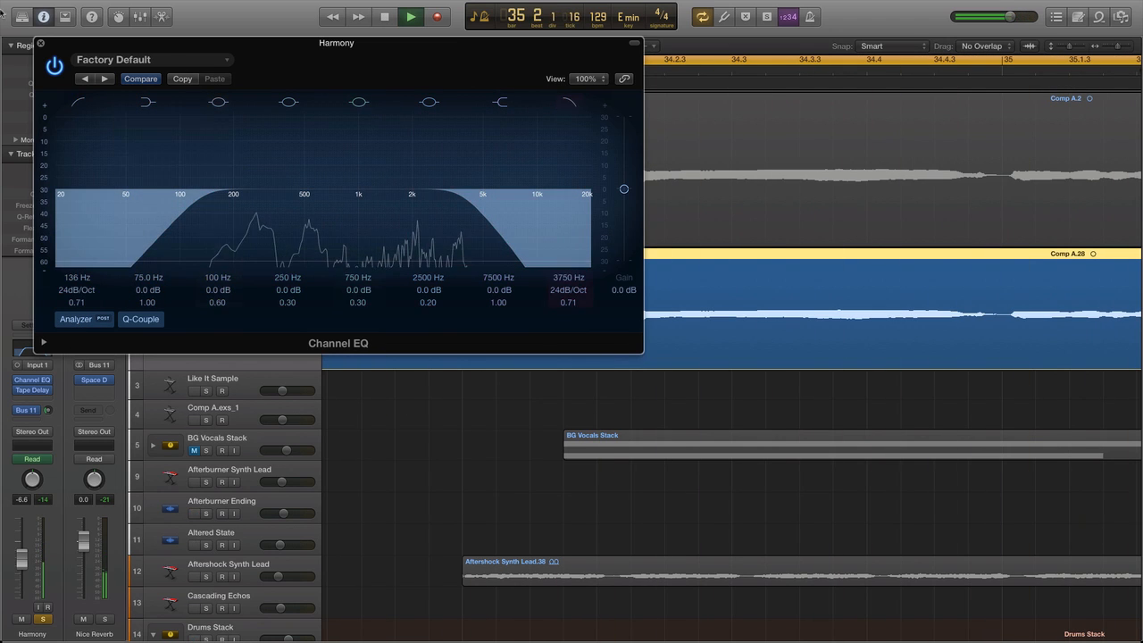
key(space)
click(40, 43)
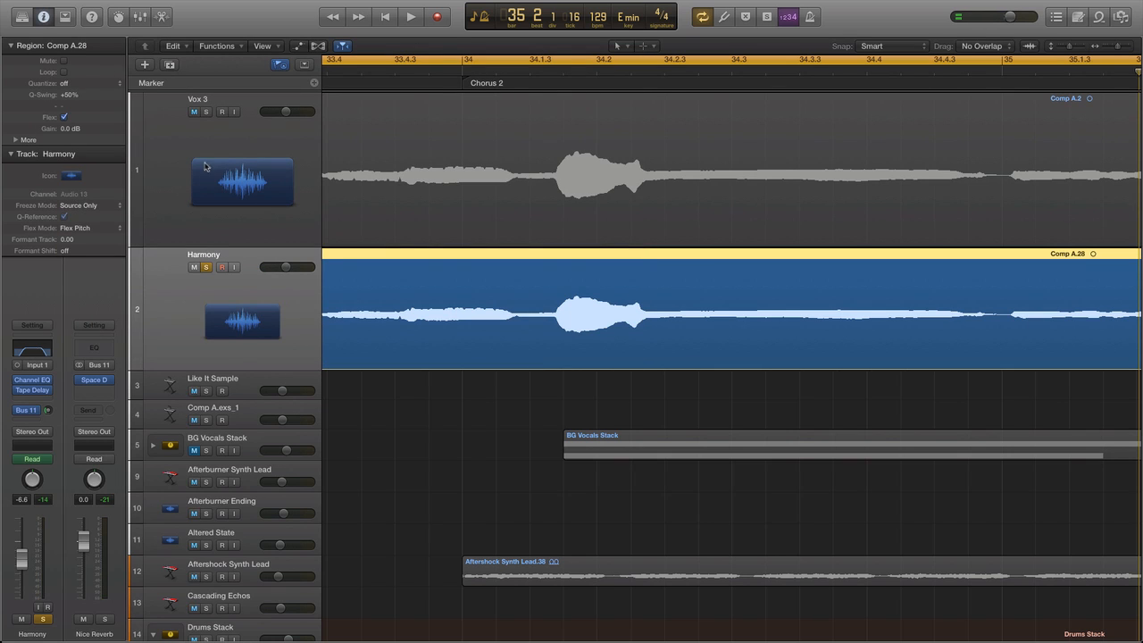
Solo Vox 3 alongside the Harmony and set the Harmony's volume to -7.0 dB while playing both vocals.
click(207, 112)
key(space)
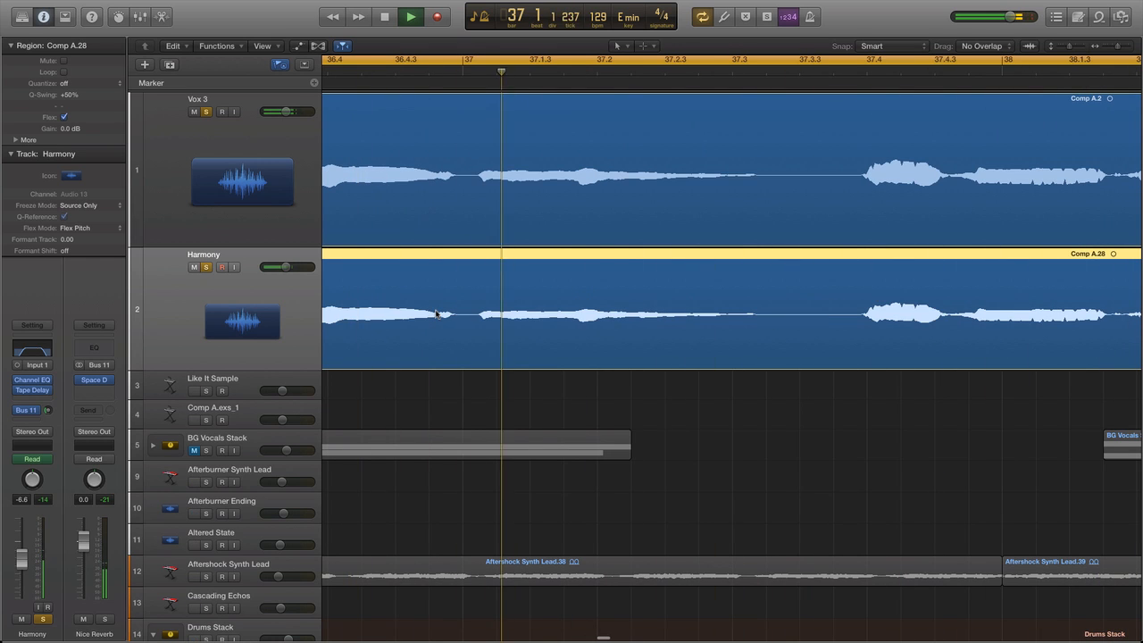
key(space)
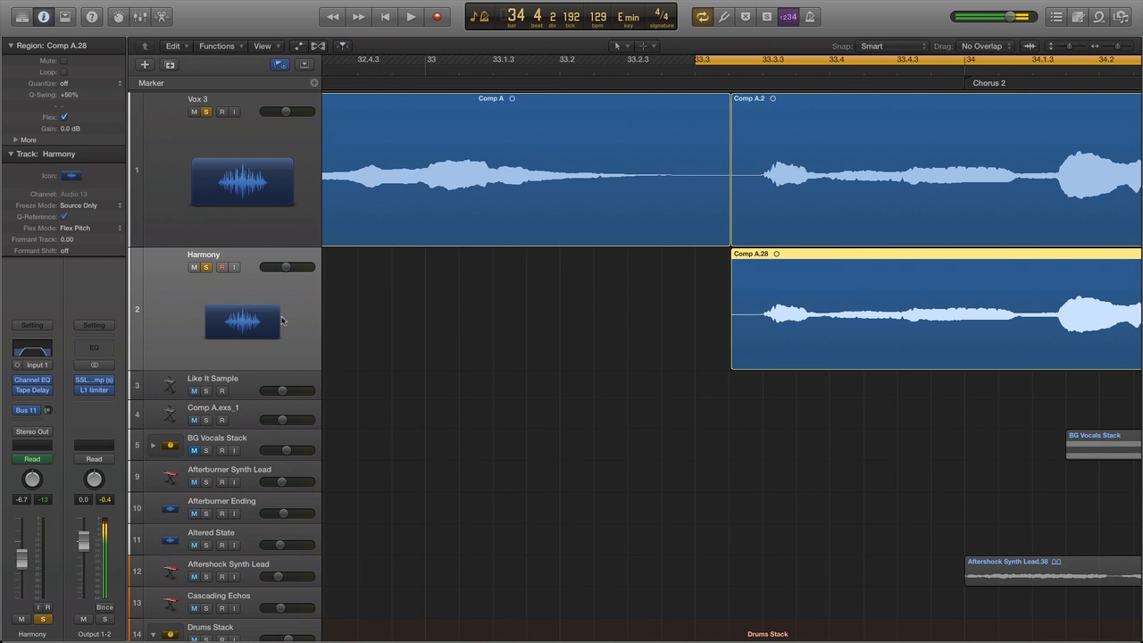
mouse_move(287, 270)
mouse_down()
mouse_move(272, 269)
mouse_move(286, 268)
mouse_up()
key(space)
Play the full mix without soloed tracks around Chorus 2 to hear the harmony in context.
key(space)
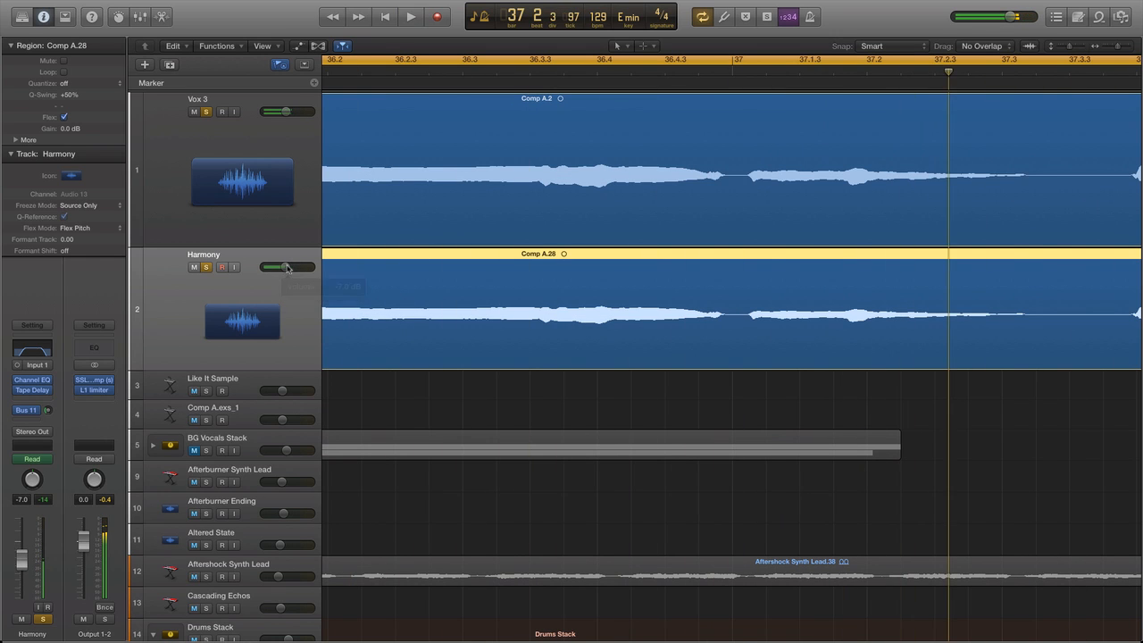
key(space)
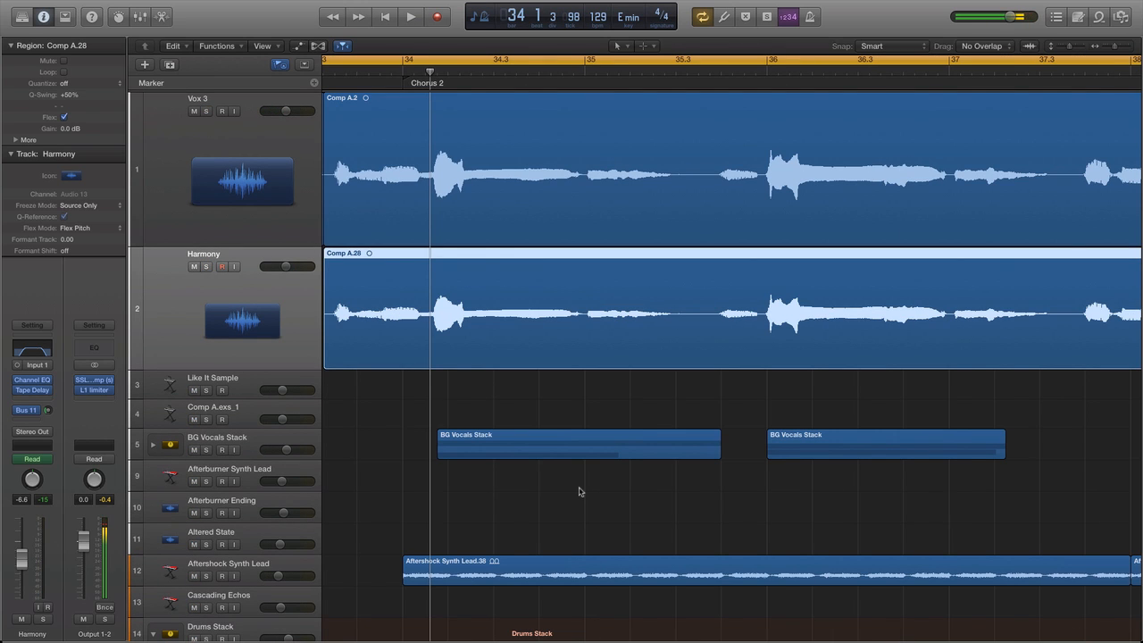
key(space)
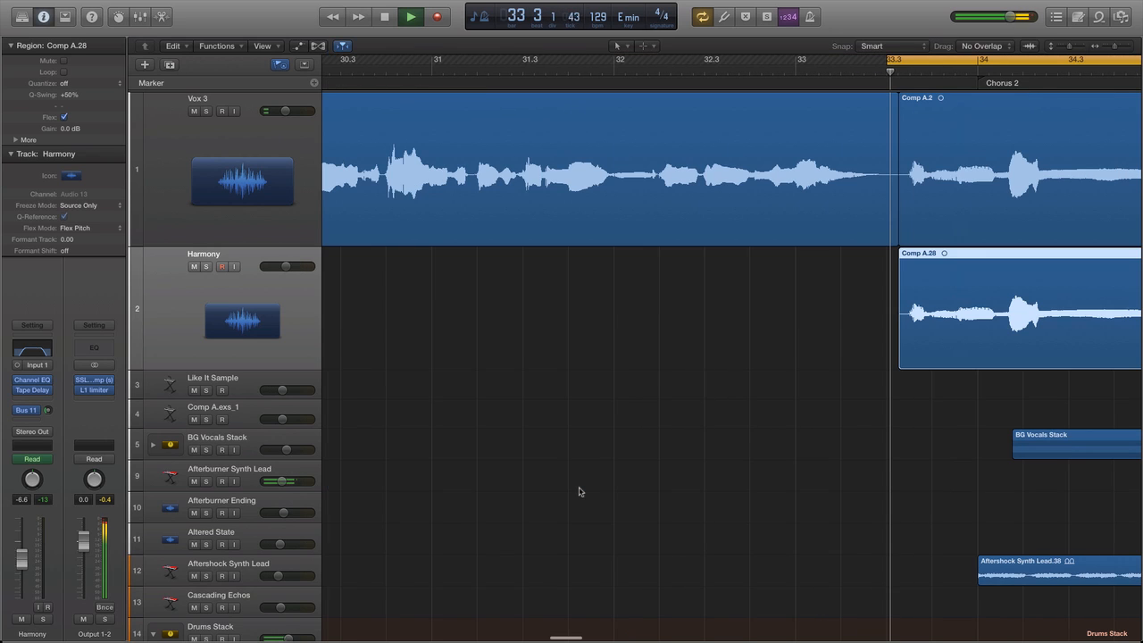
key(space)
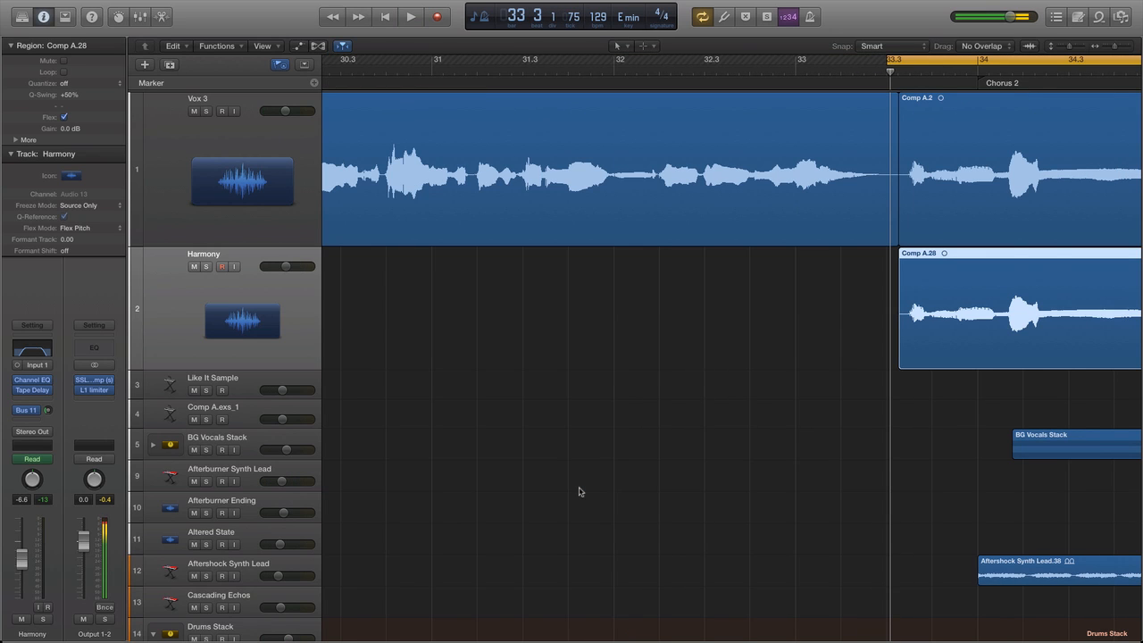